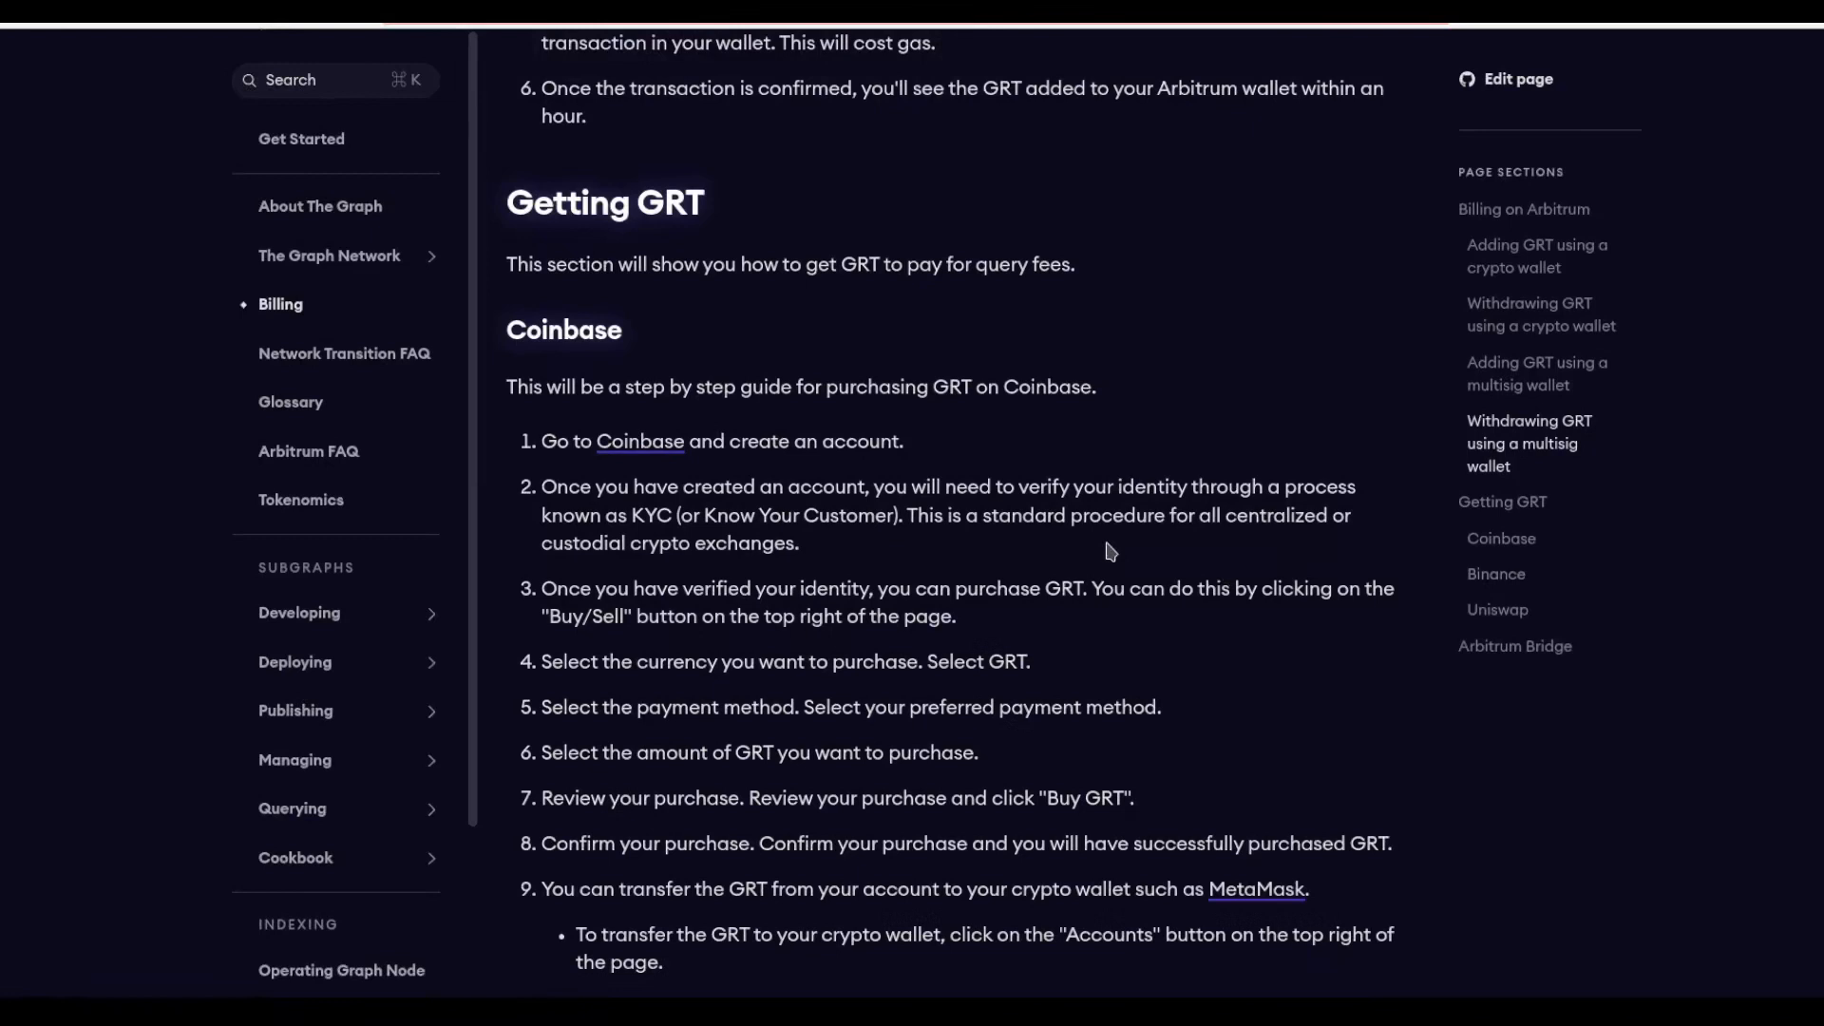
Read through the Coinbase and Binance guides for purchasing GRT in The Graph's billing documentation.
{"action": "scroll", "coordinate": [1119, 550], "scroll_direction": "down", "scroll_amount": 10}
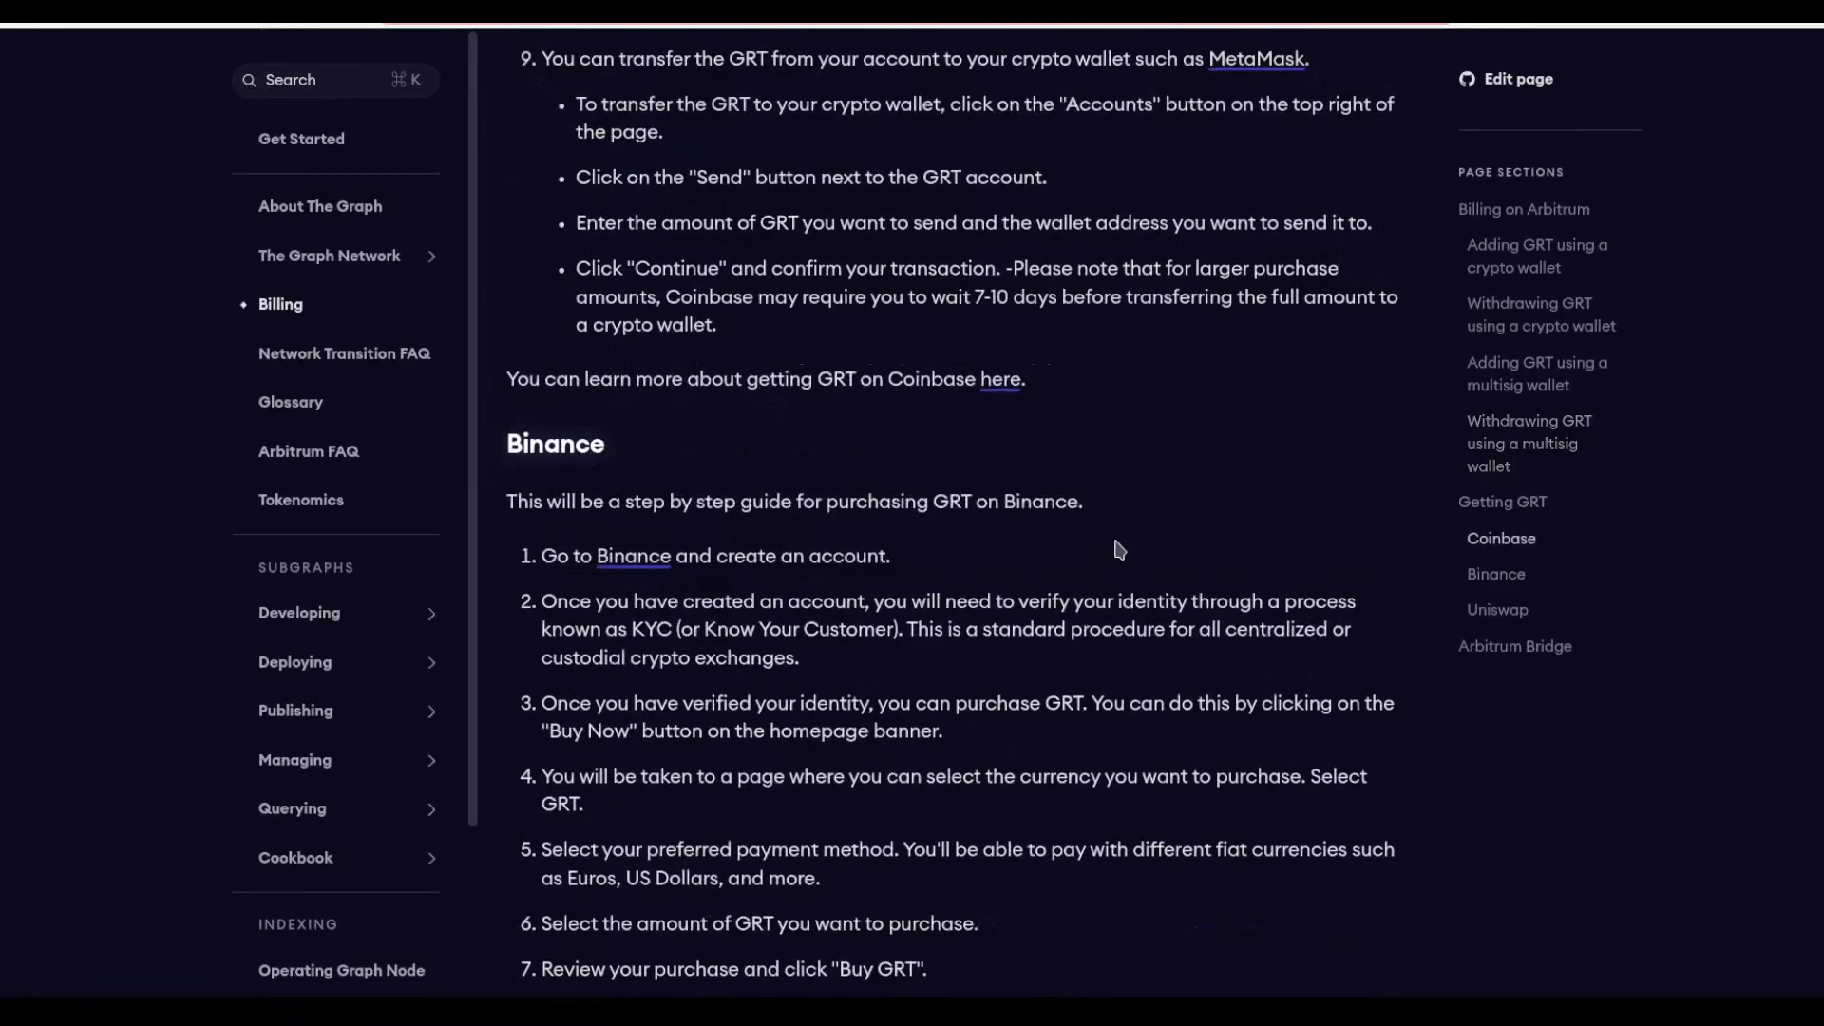
{"action": "scroll", "coordinate": [1119, 549], "scroll_direction": "down", "scroll_amount": 11}
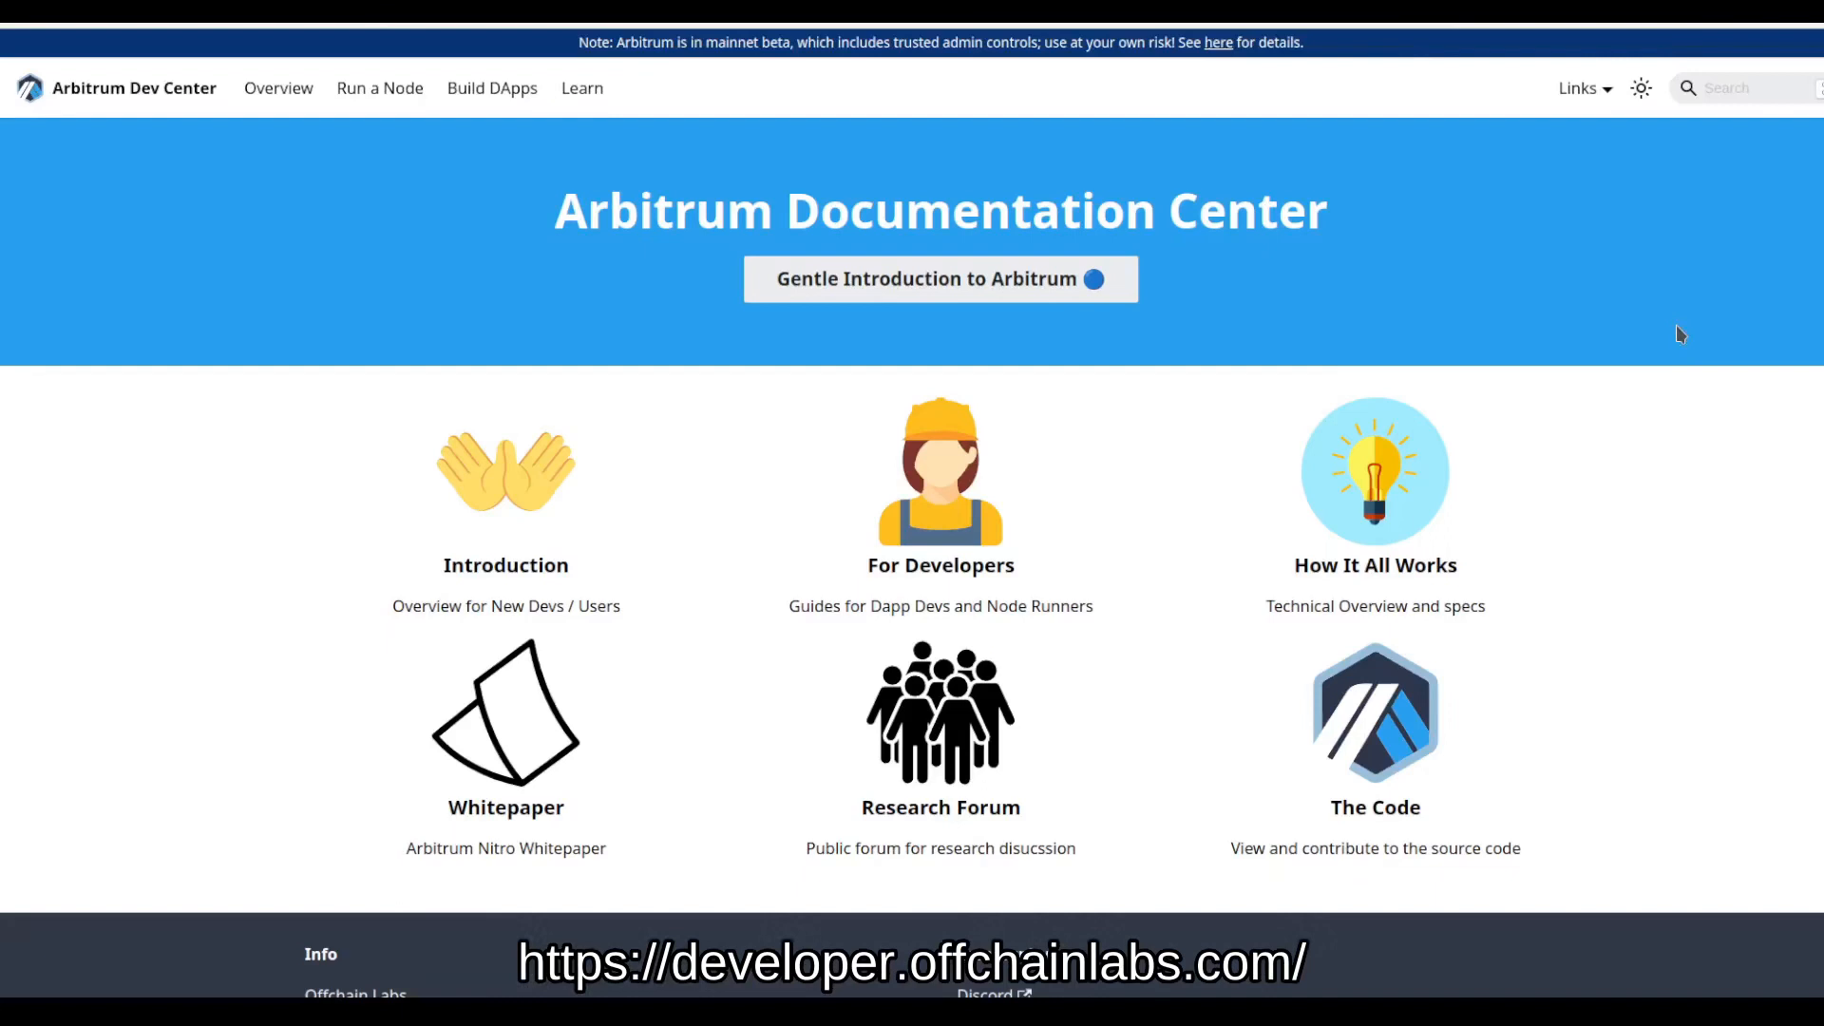
Look up Arbitrum One's RPC URL in the developer docs' list of public chains, and close the MetaMask network settings.
{"action": "left_click", "coordinate": [957, 568]}
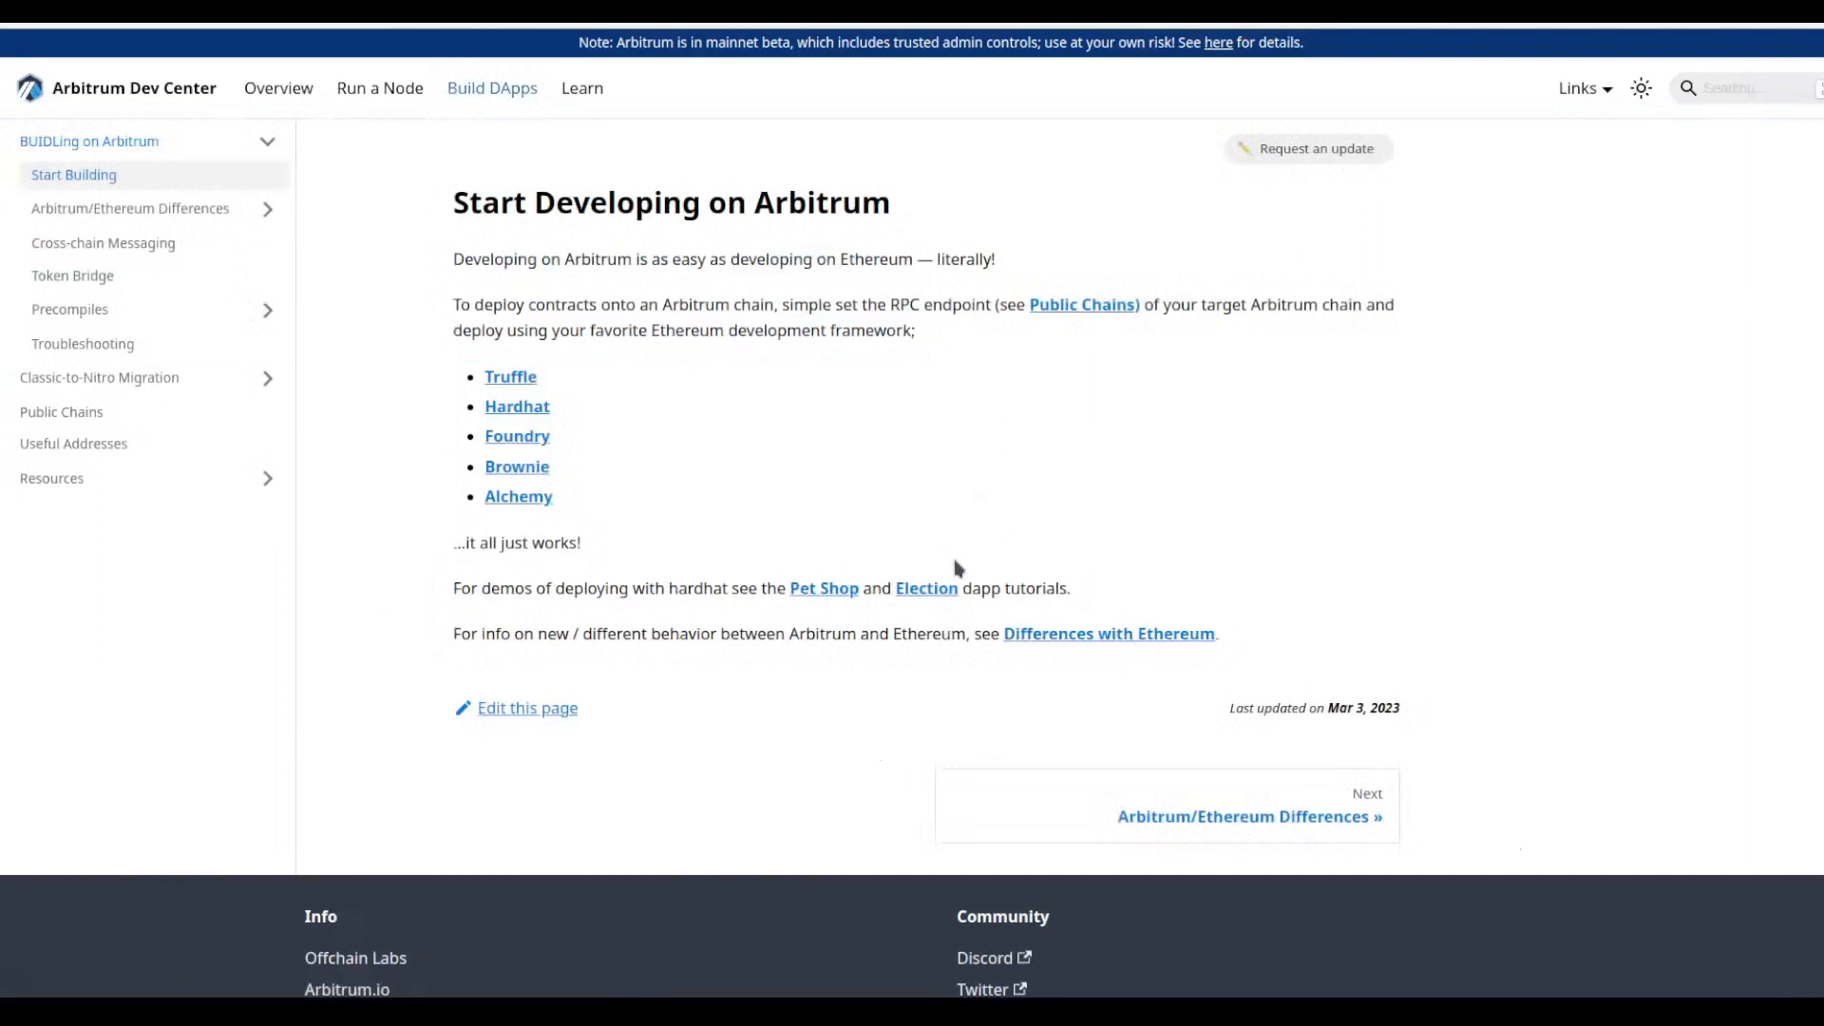
{"action": "left_click", "coordinate": [1090, 305]}
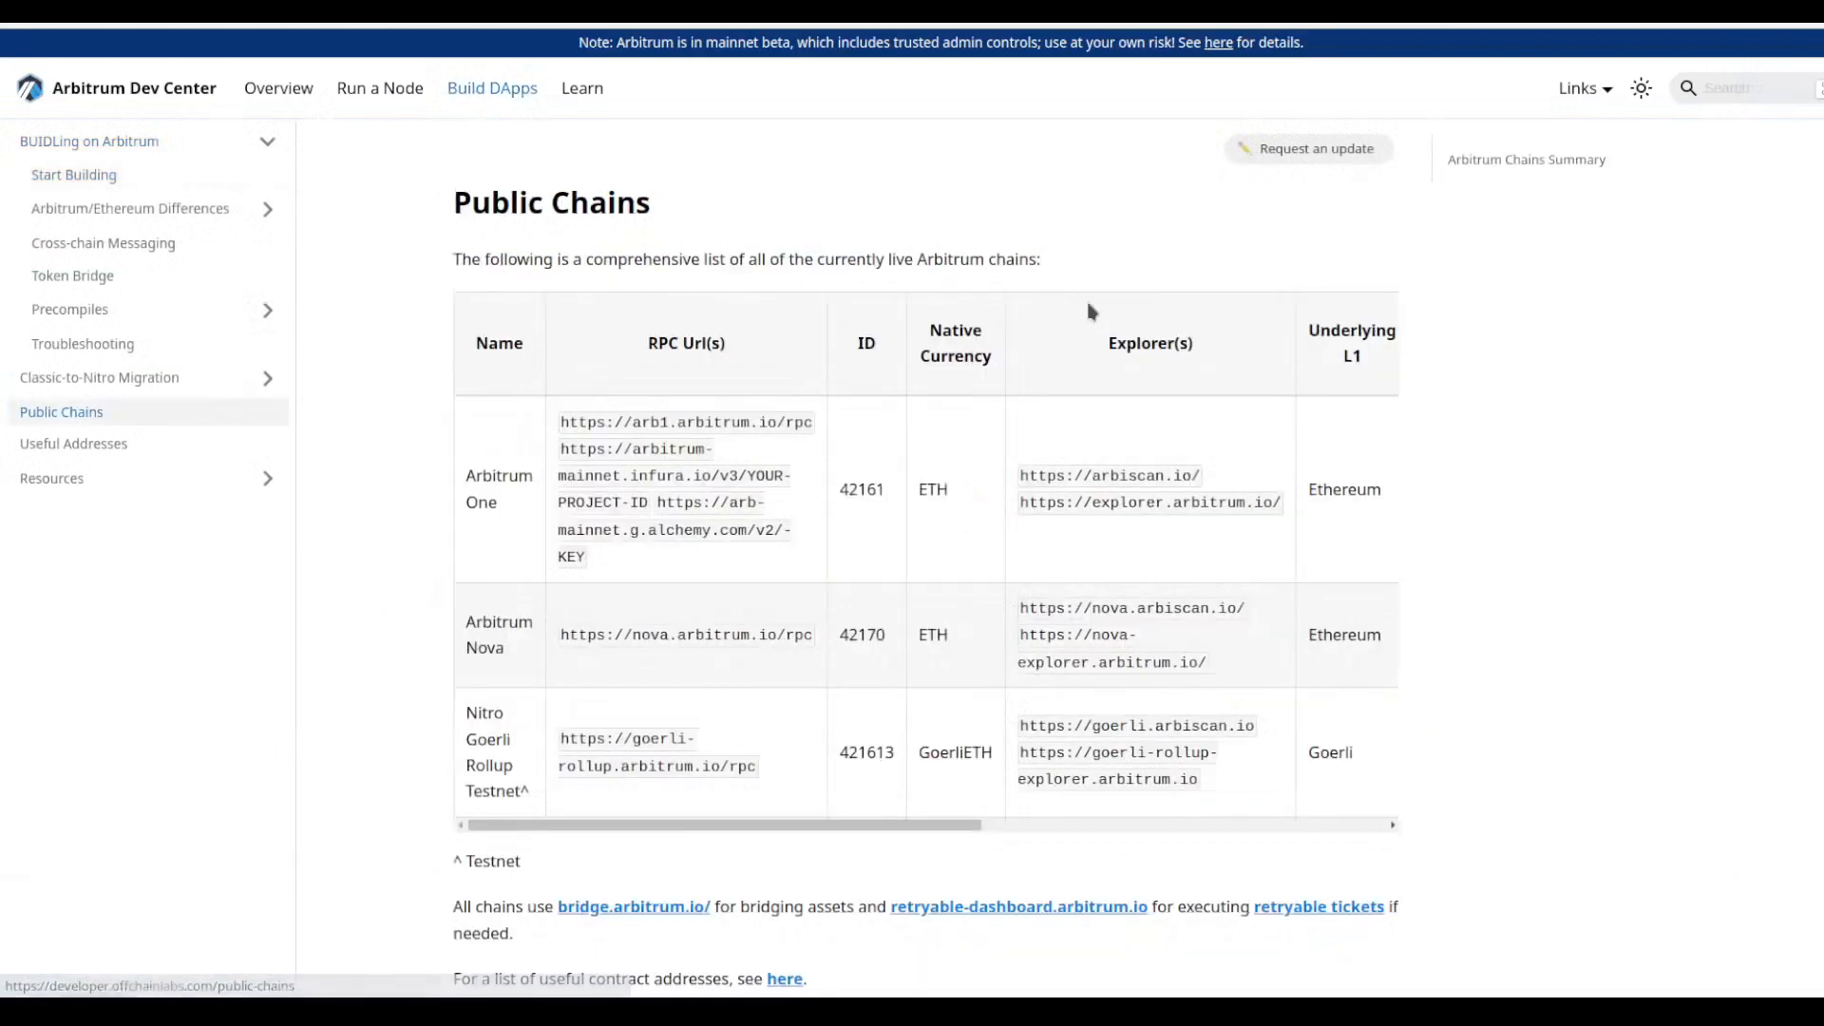
{"action": "left_click_drag", "start_coordinate": [559, 421], "coordinate": [811, 421]}
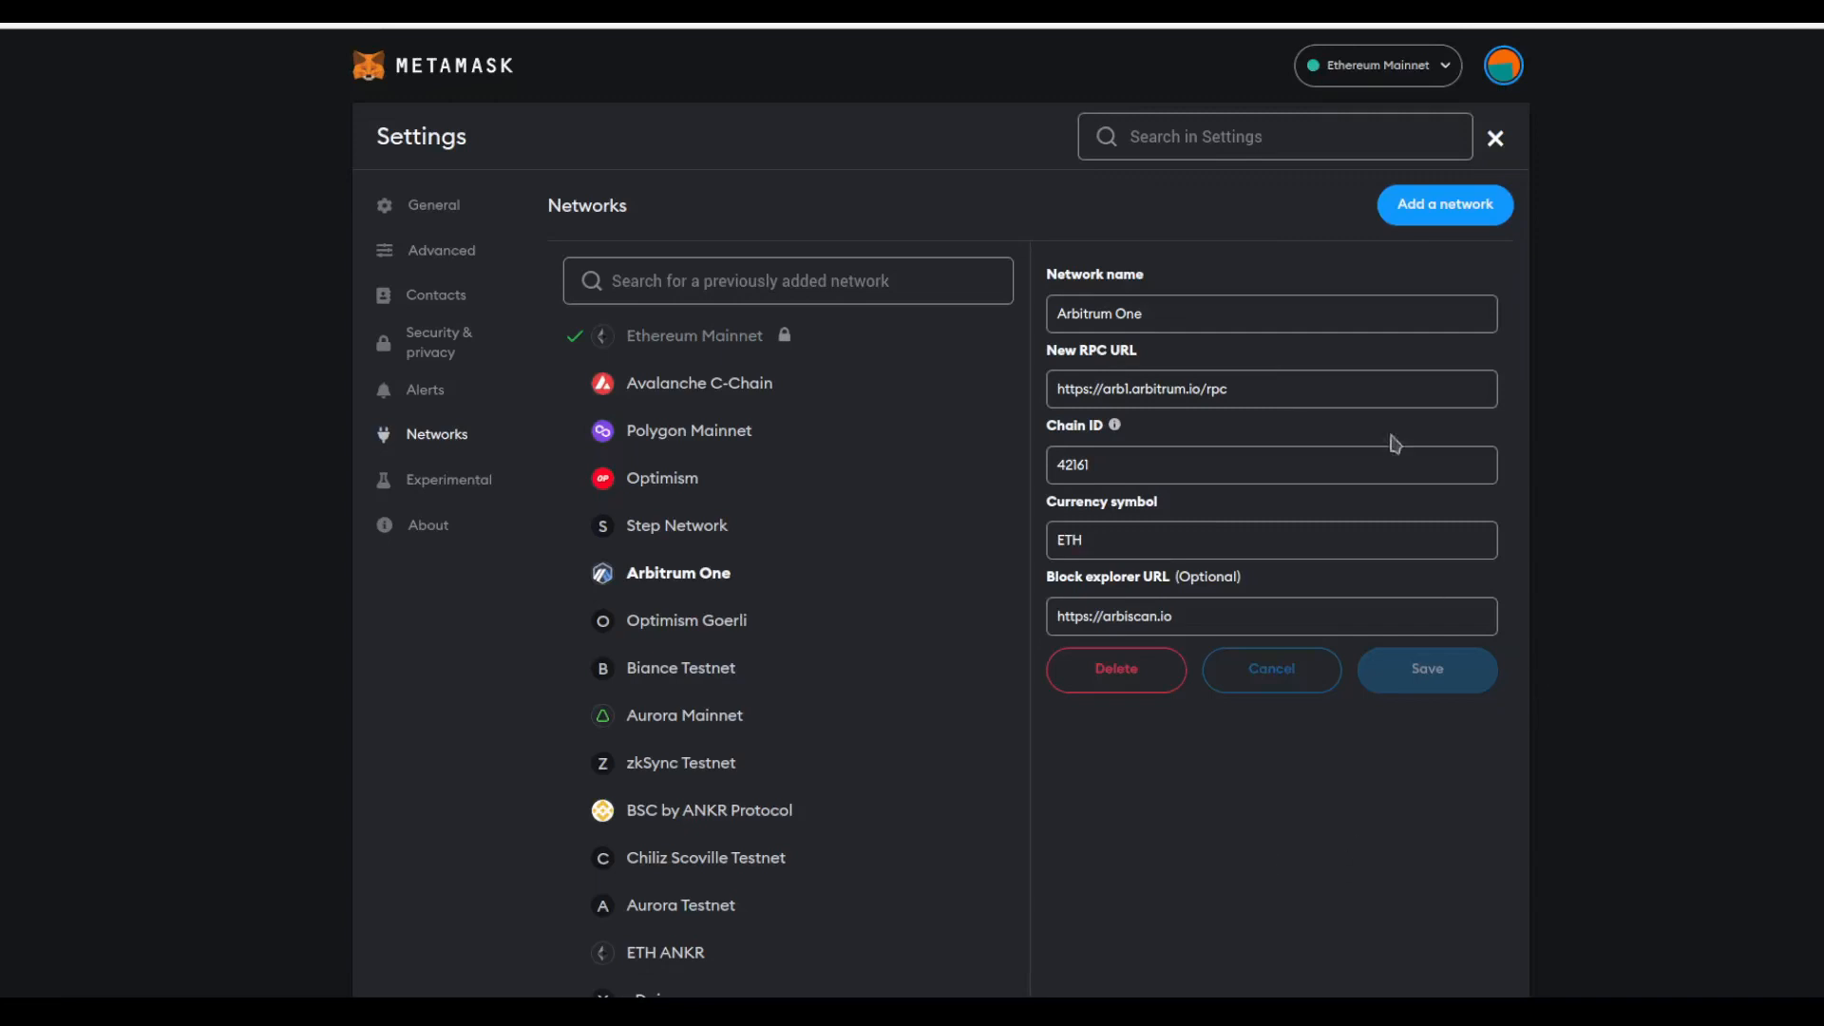
{"action": "left_click", "coordinate": [1496, 138]}
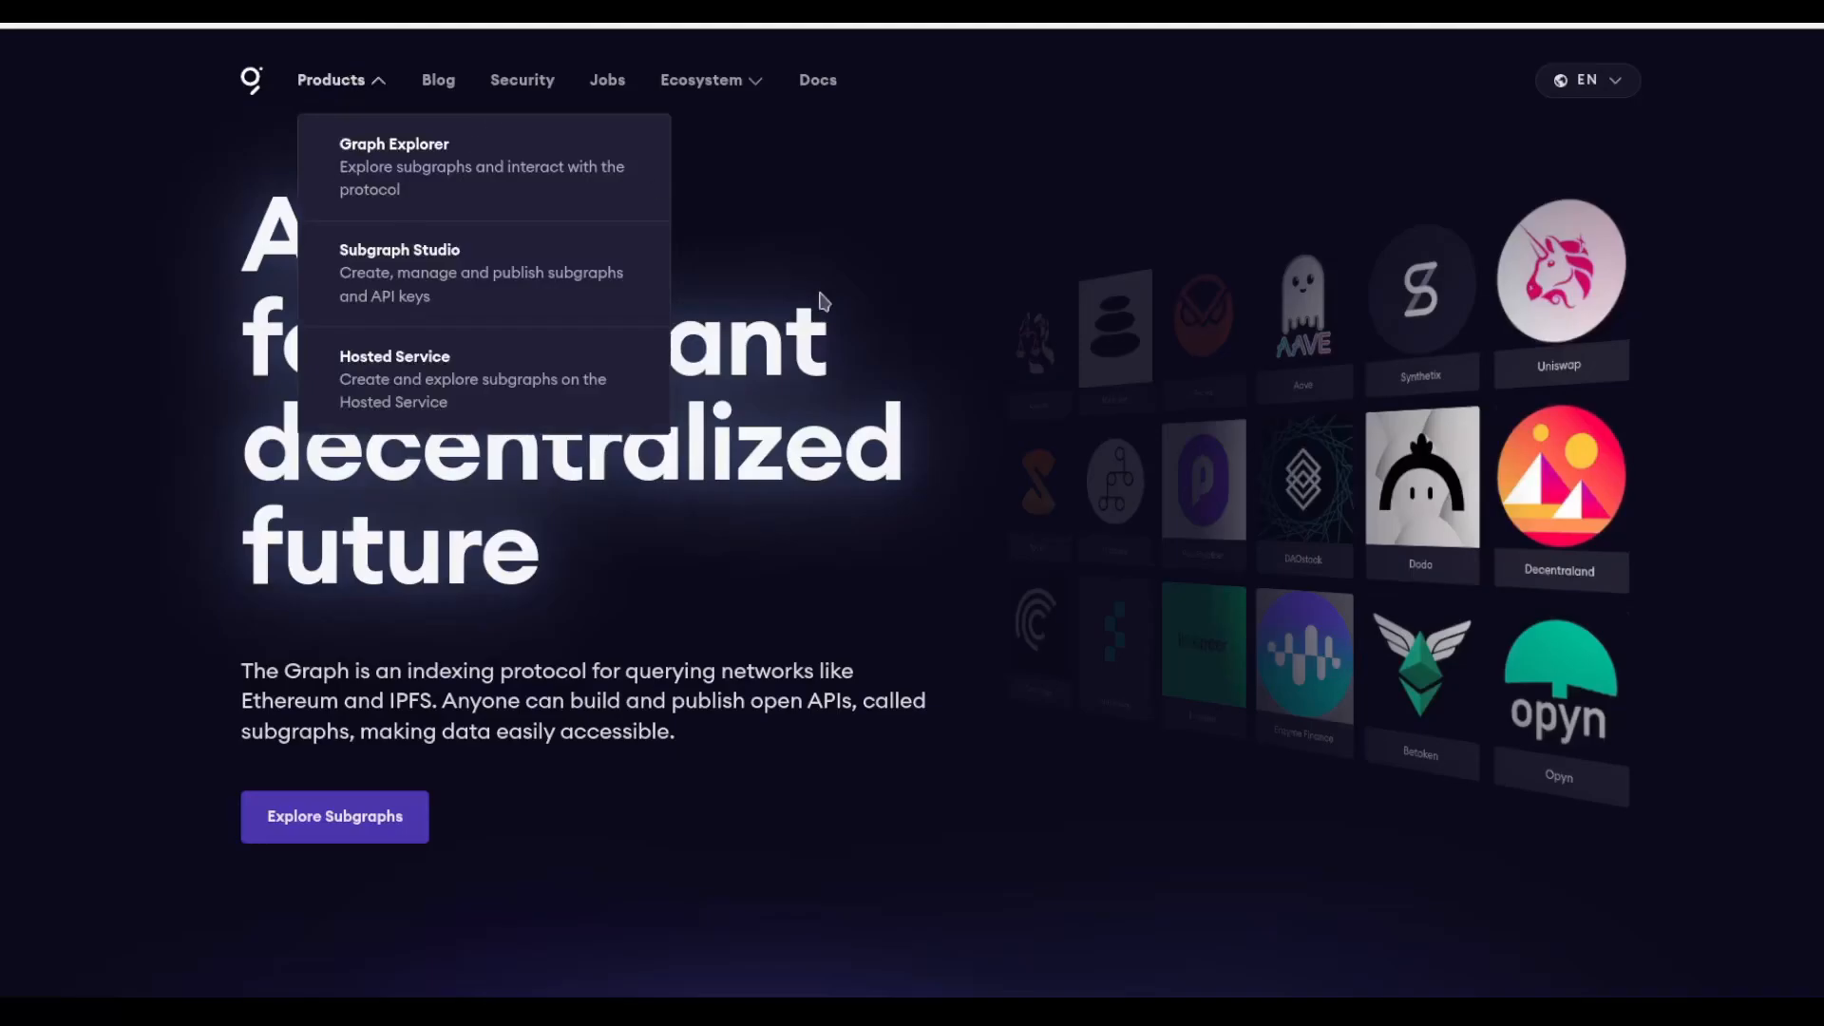
Open Subgraph Studio and connect the MetaMask wallet, approving the wallet's request.
{"action": "left_click", "coordinate": [474, 254]}
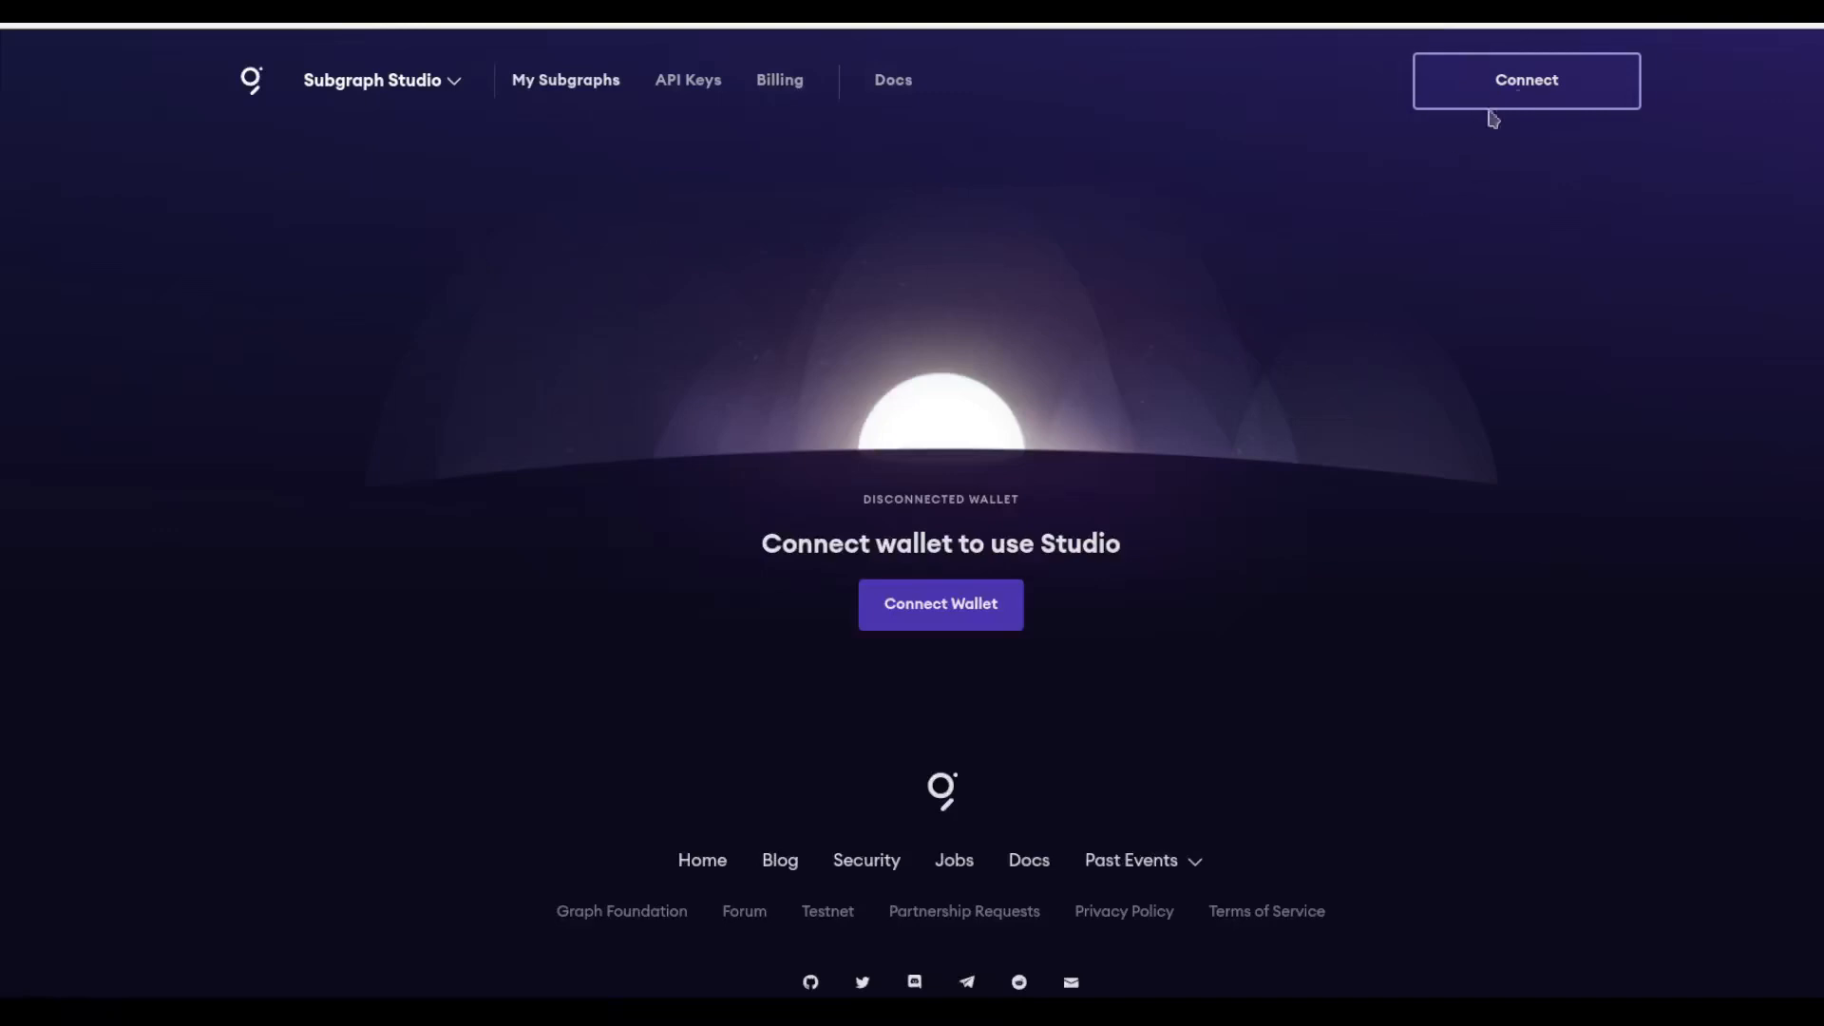
{"action": "left_click", "coordinate": [1534, 82]}
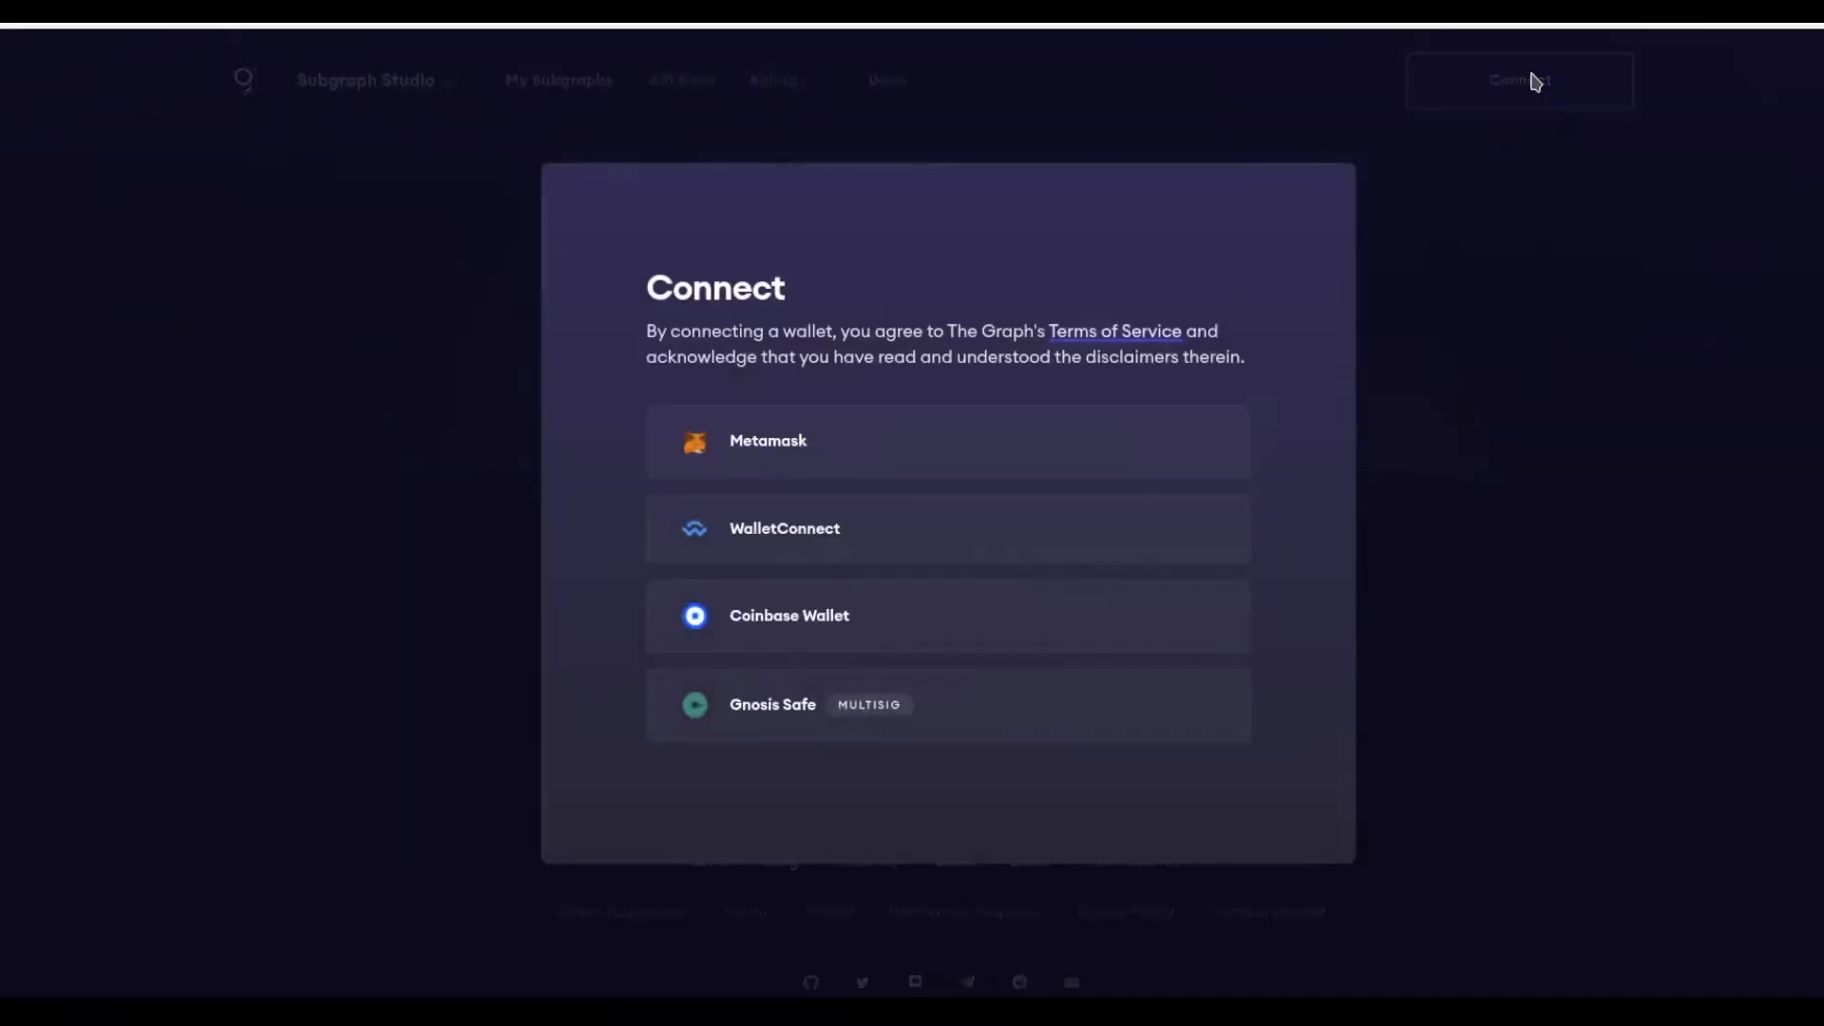
{"action": "left_click", "coordinate": [760, 460]}
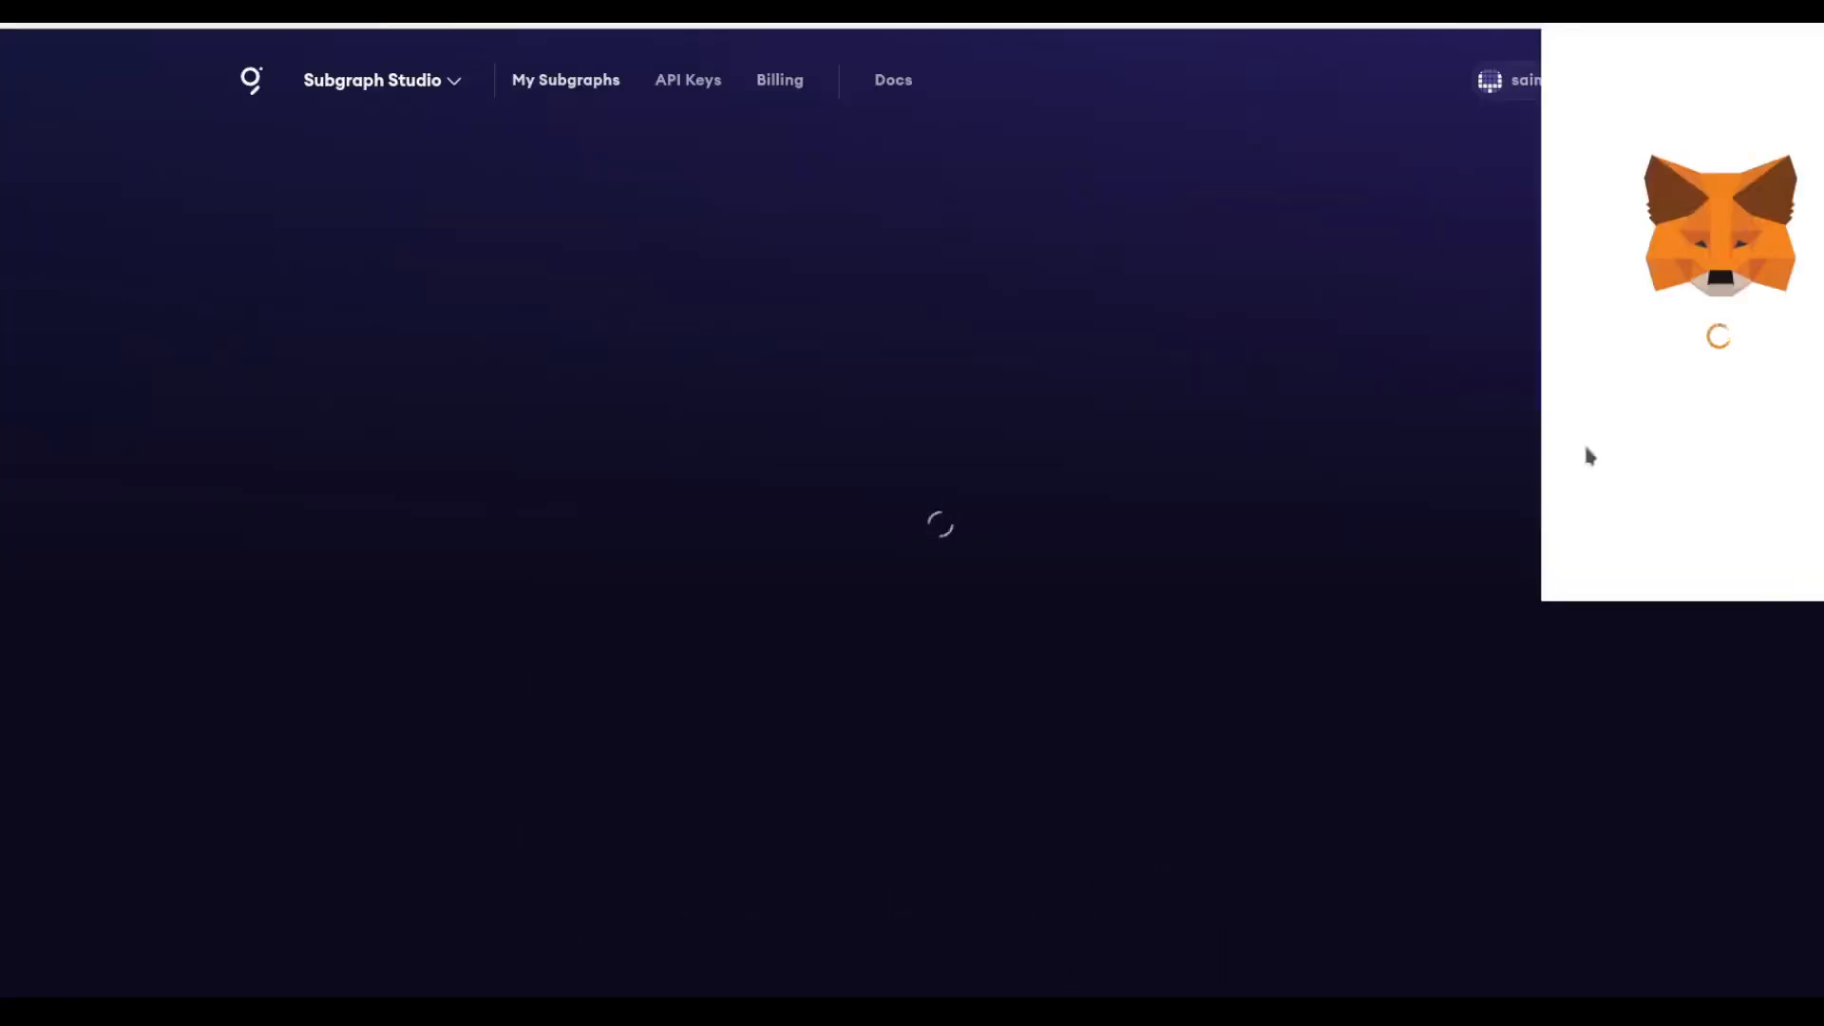
{"action": "left_click", "coordinate": [1803, 549]}
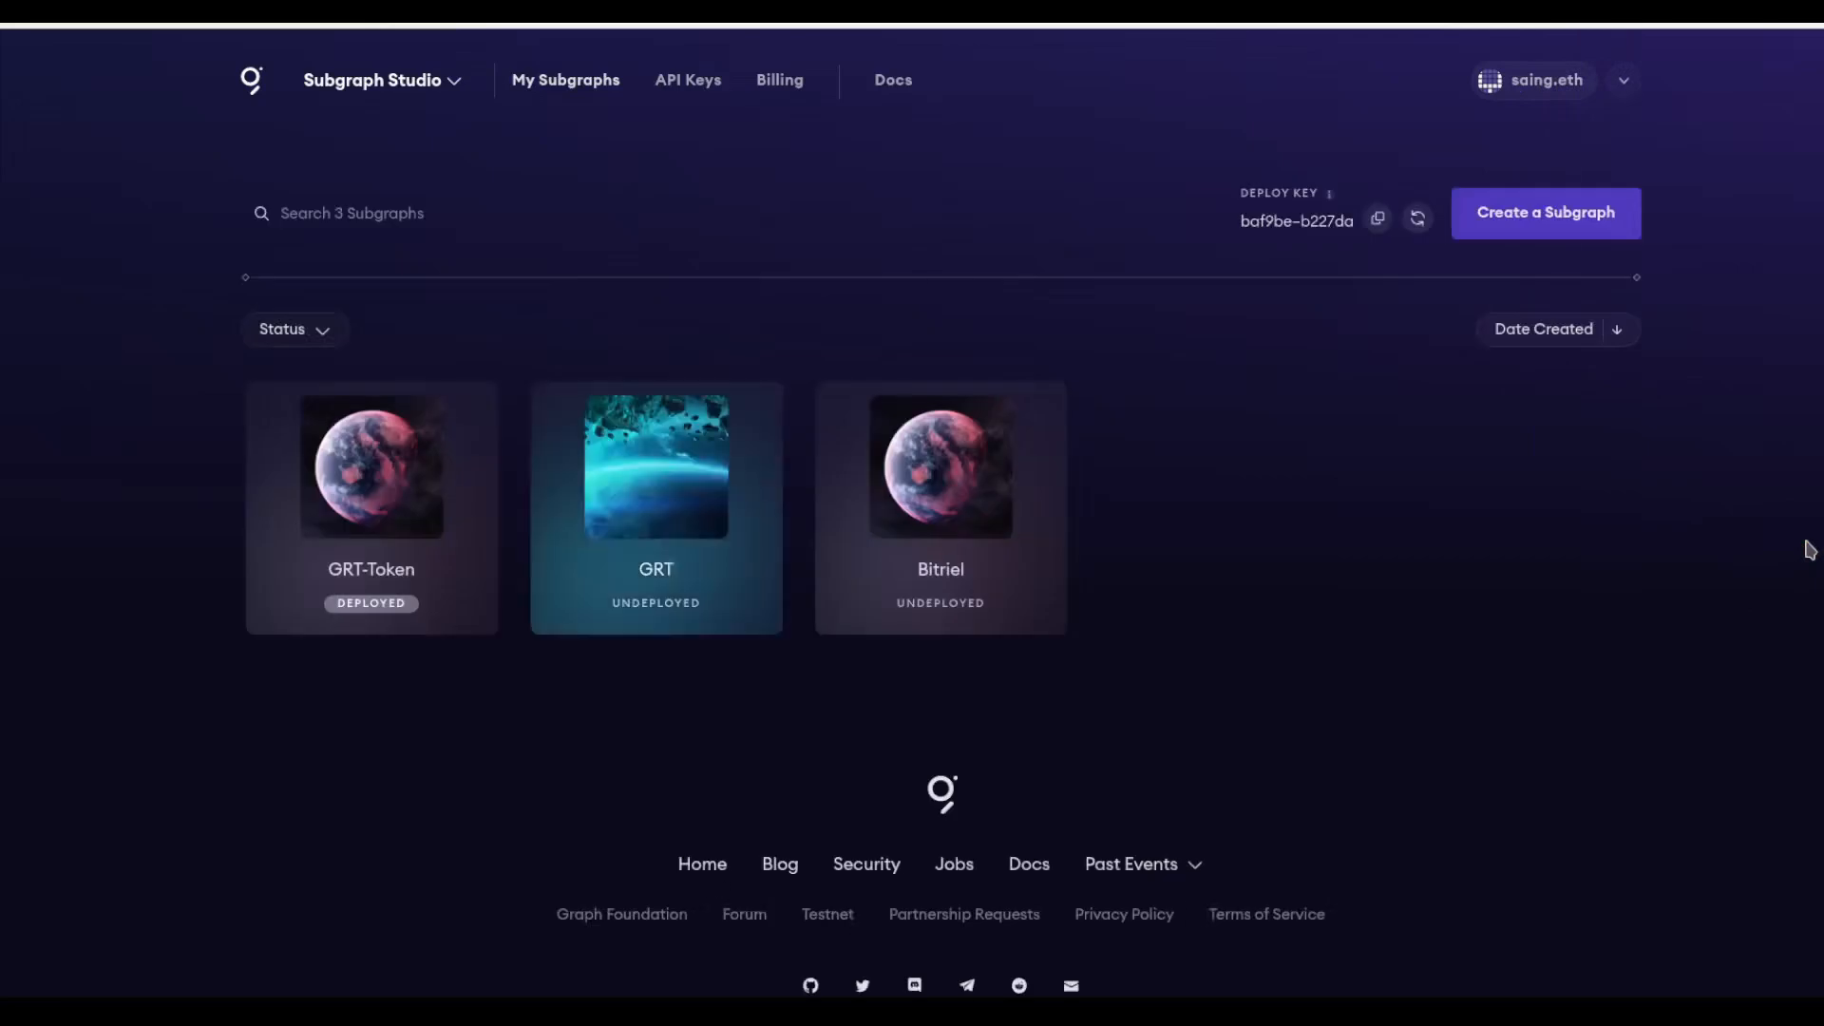
Enter the maximum of 68.9 GRT as the billing deposit and allow GRT access by signing the wallet's permit request.
{"action": "left_click", "coordinate": [796, 78]}
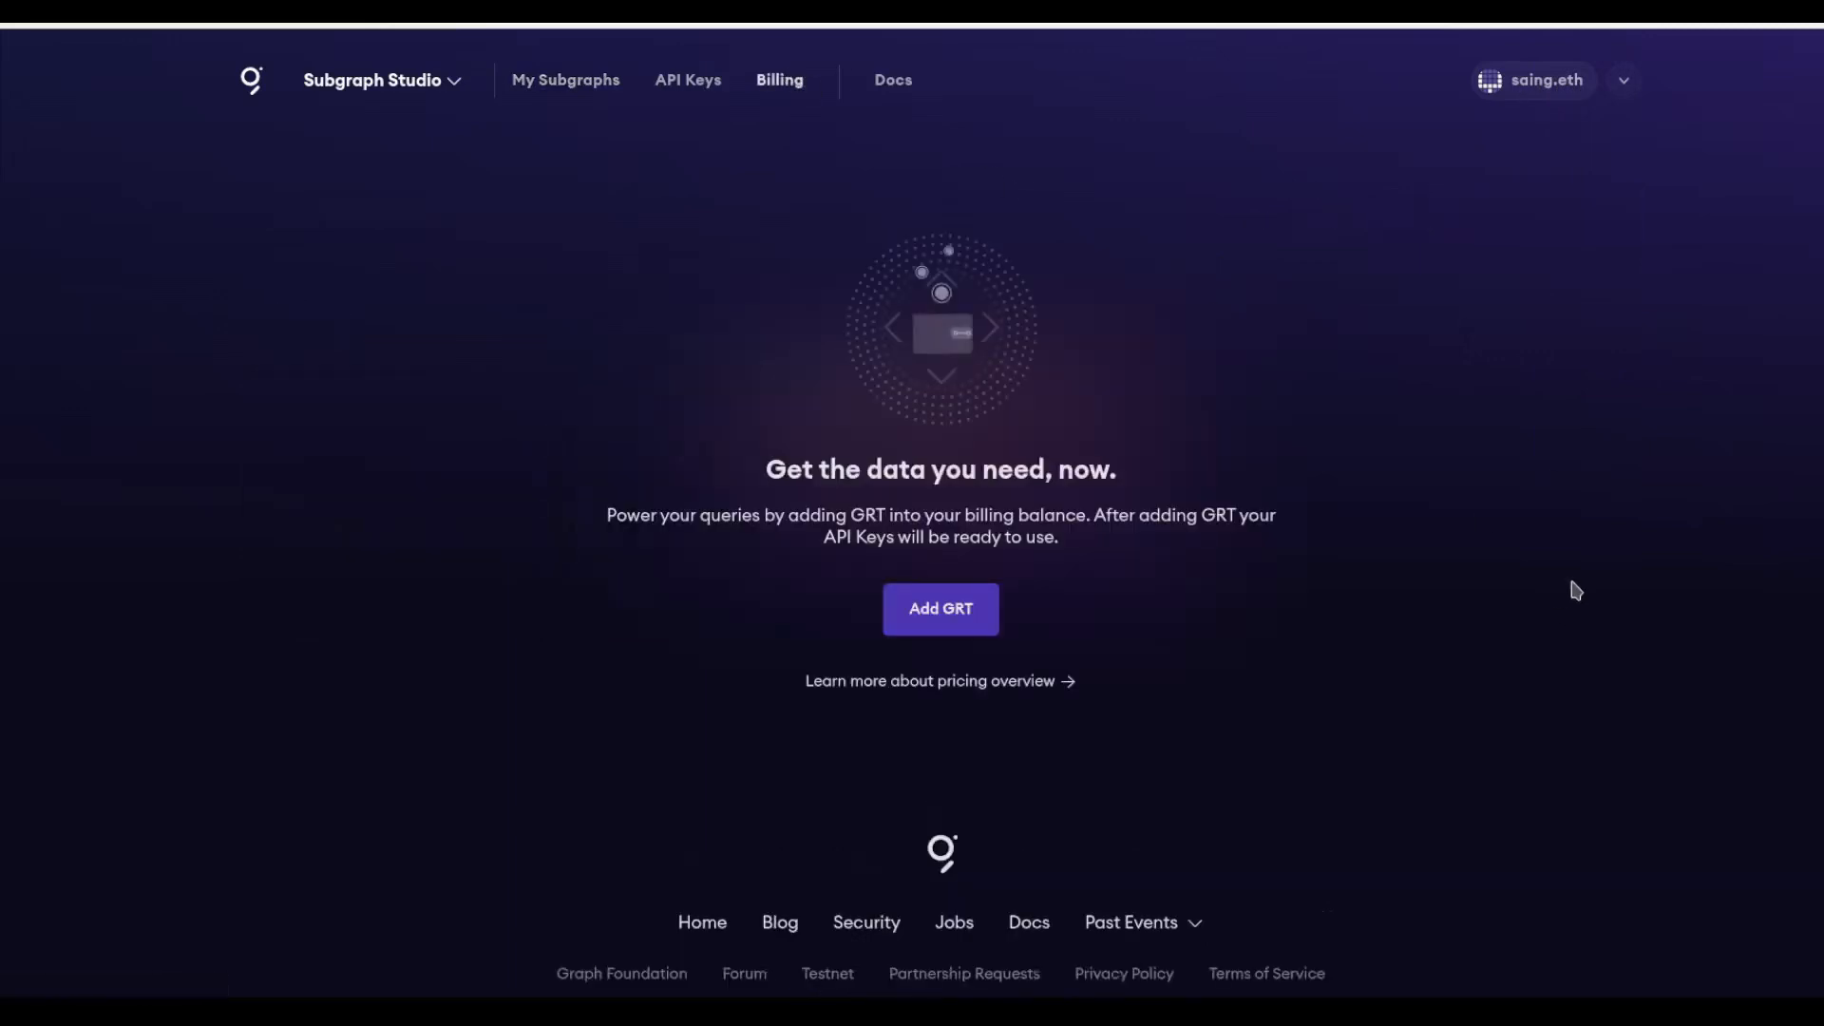
{"action": "left_click", "coordinate": [926, 611]}
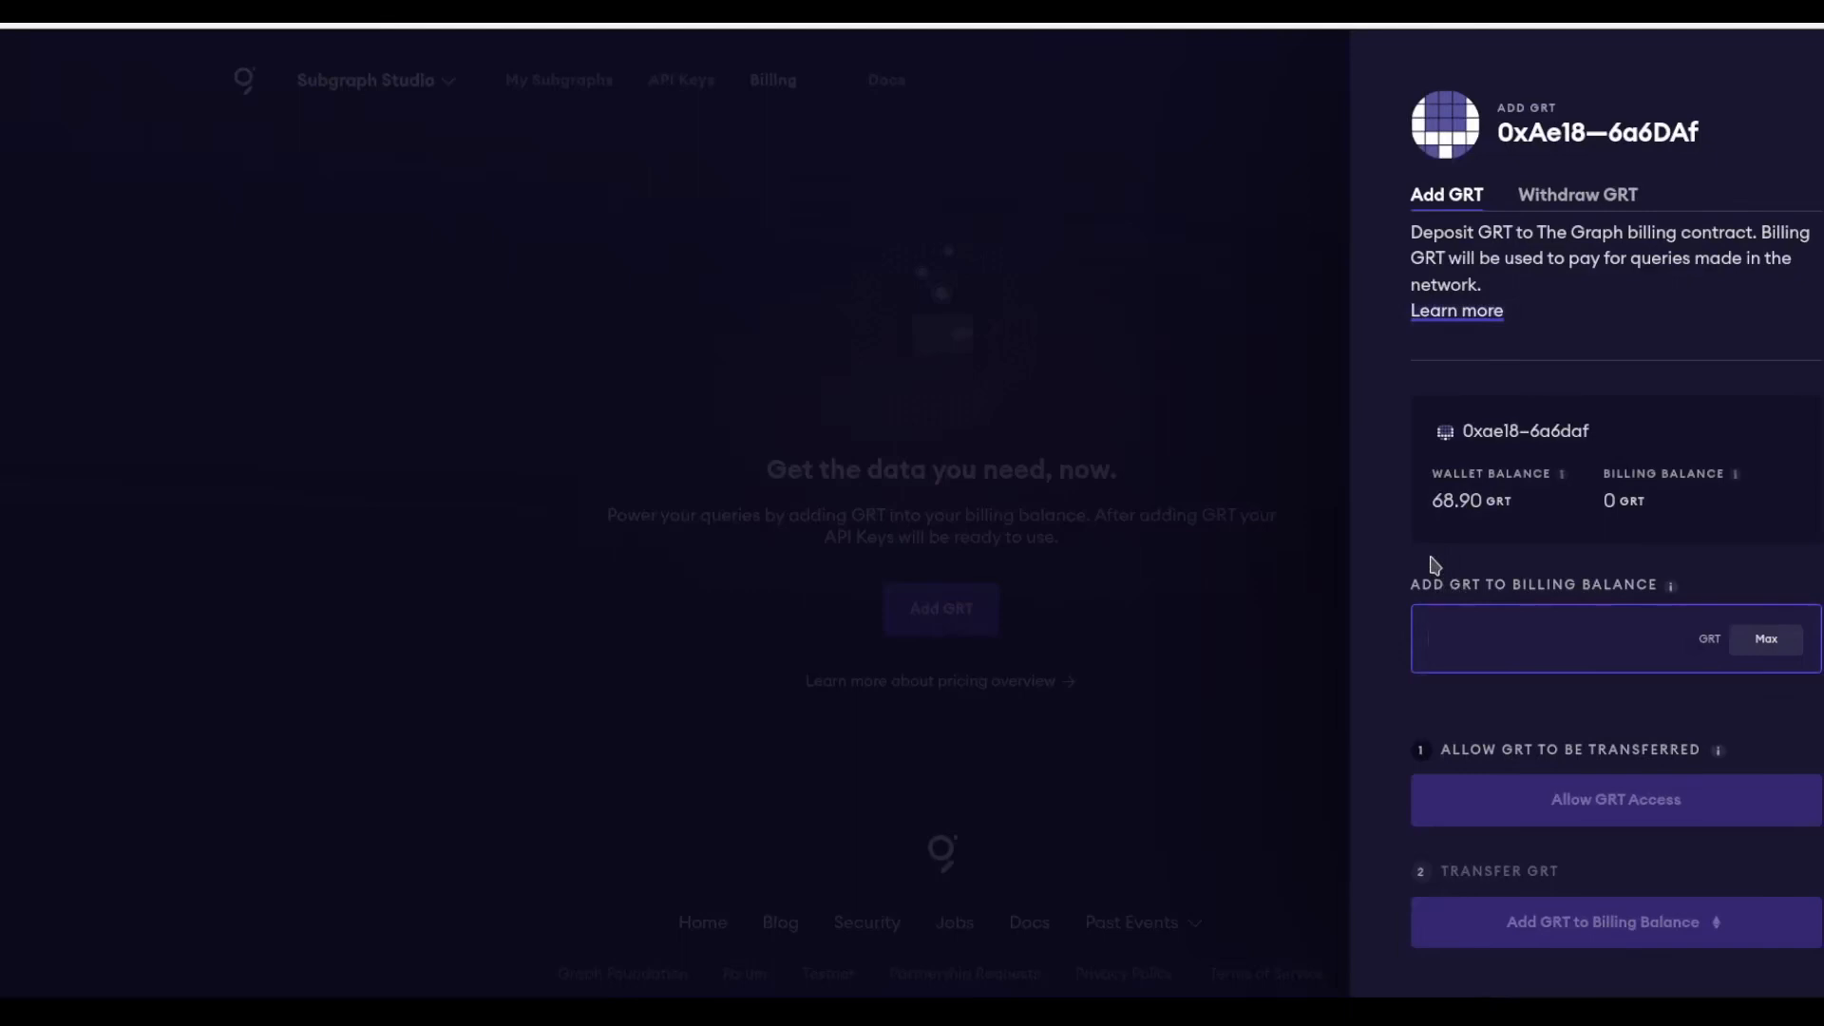
{"action": "left_click", "coordinate": [1791, 641]}
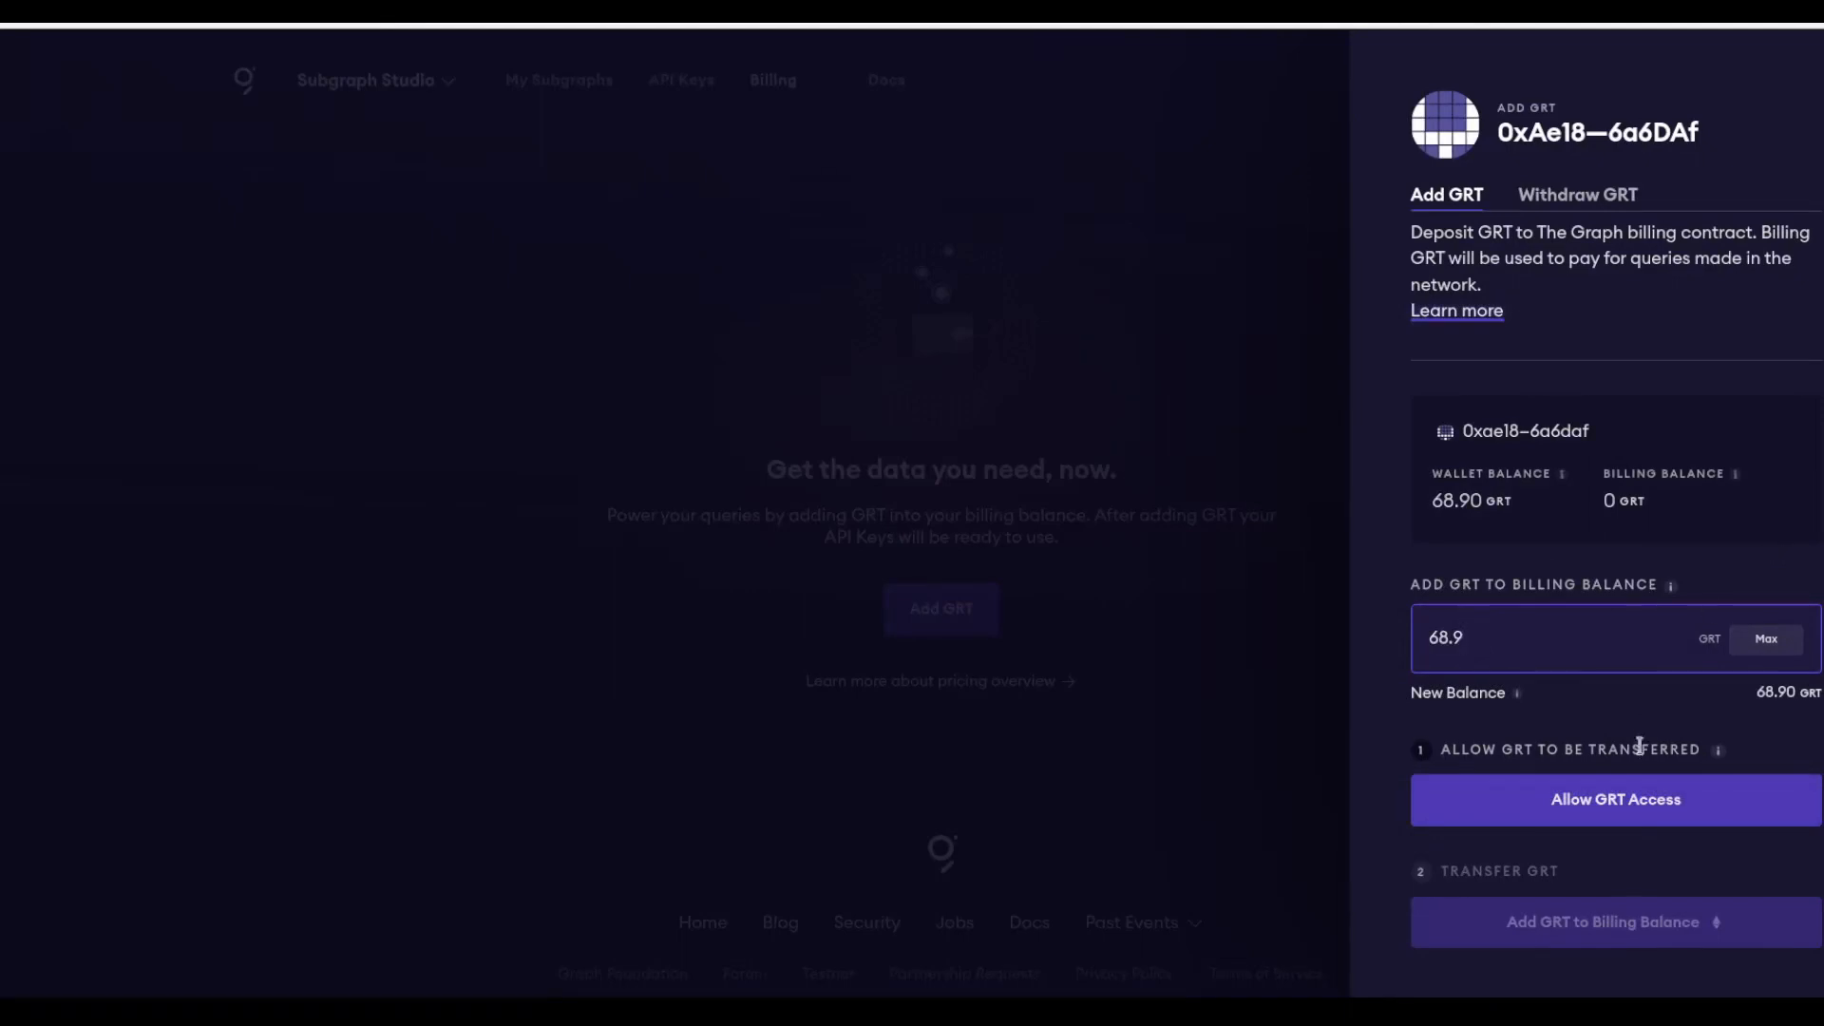
{"action": "left_click", "coordinate": [1634, 812]}
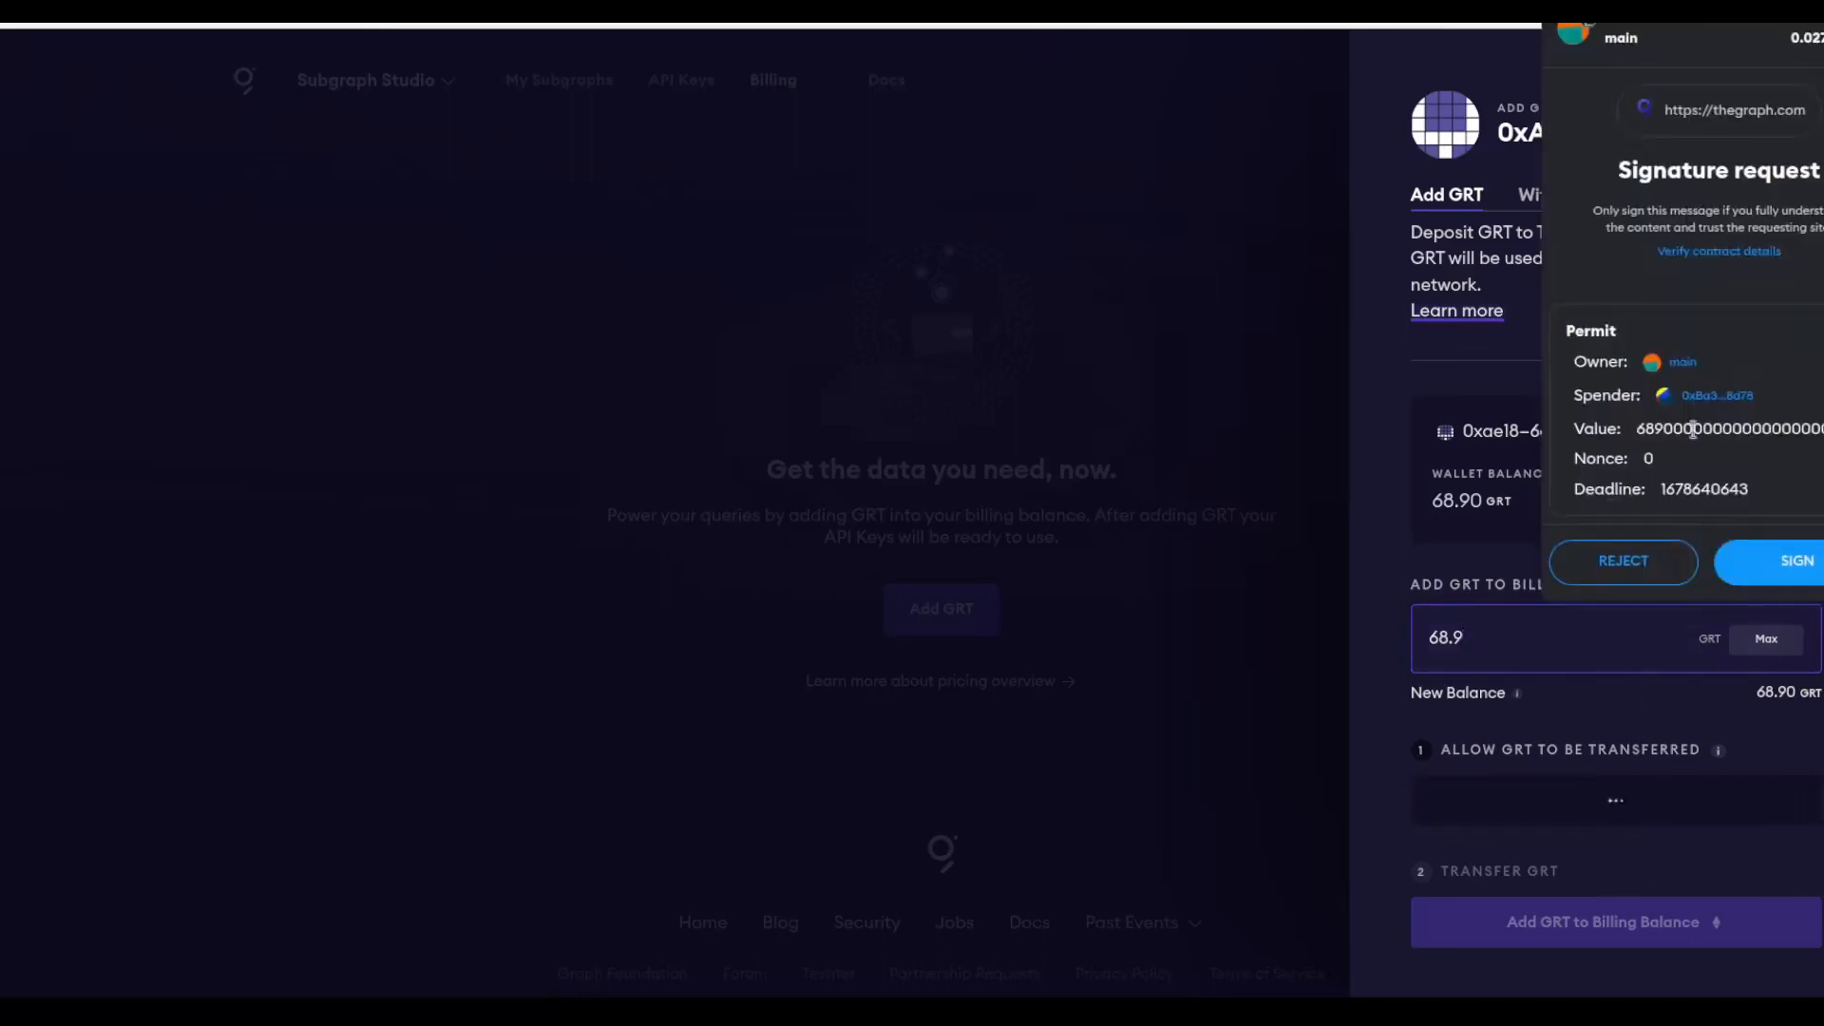
{"action": "left_click", "coordinate": [1796, 562]}
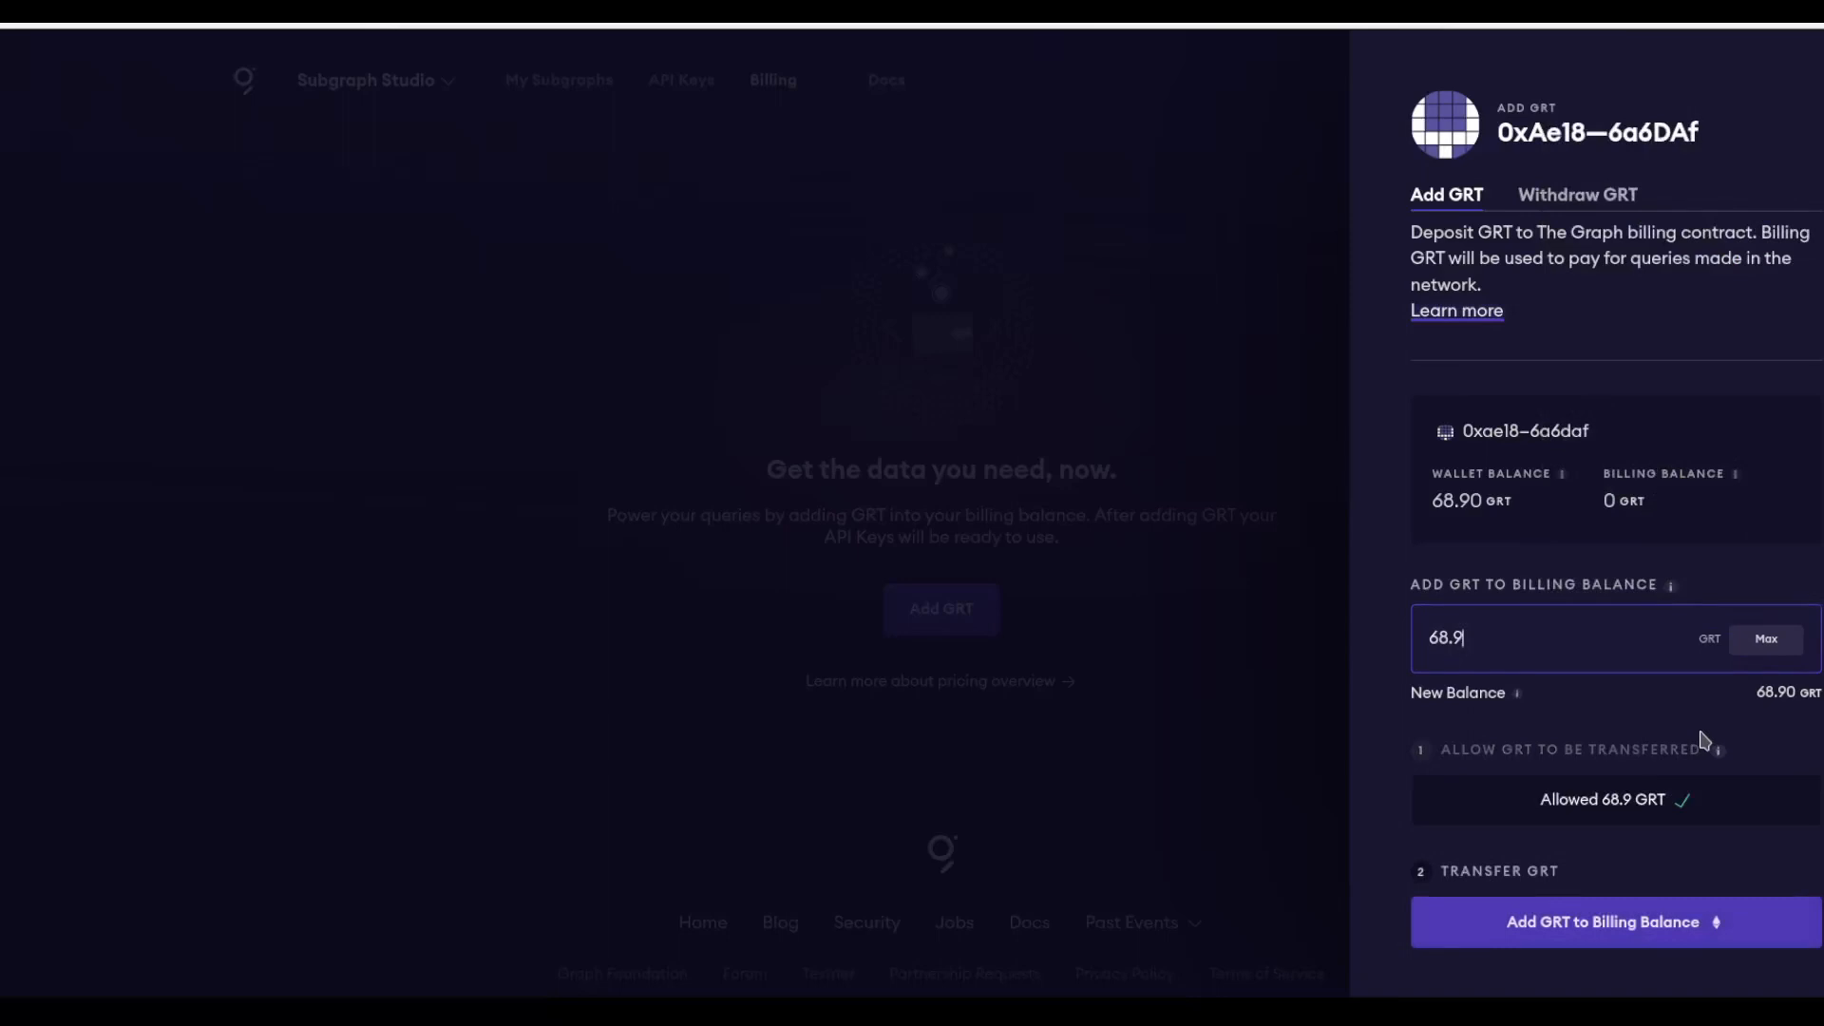
Transfer the allowed GRT to the billing balance, confirm the transaction in MetaMask and close the deposit form.
{"action": "left_click", "coordinate": [1597, 936]}
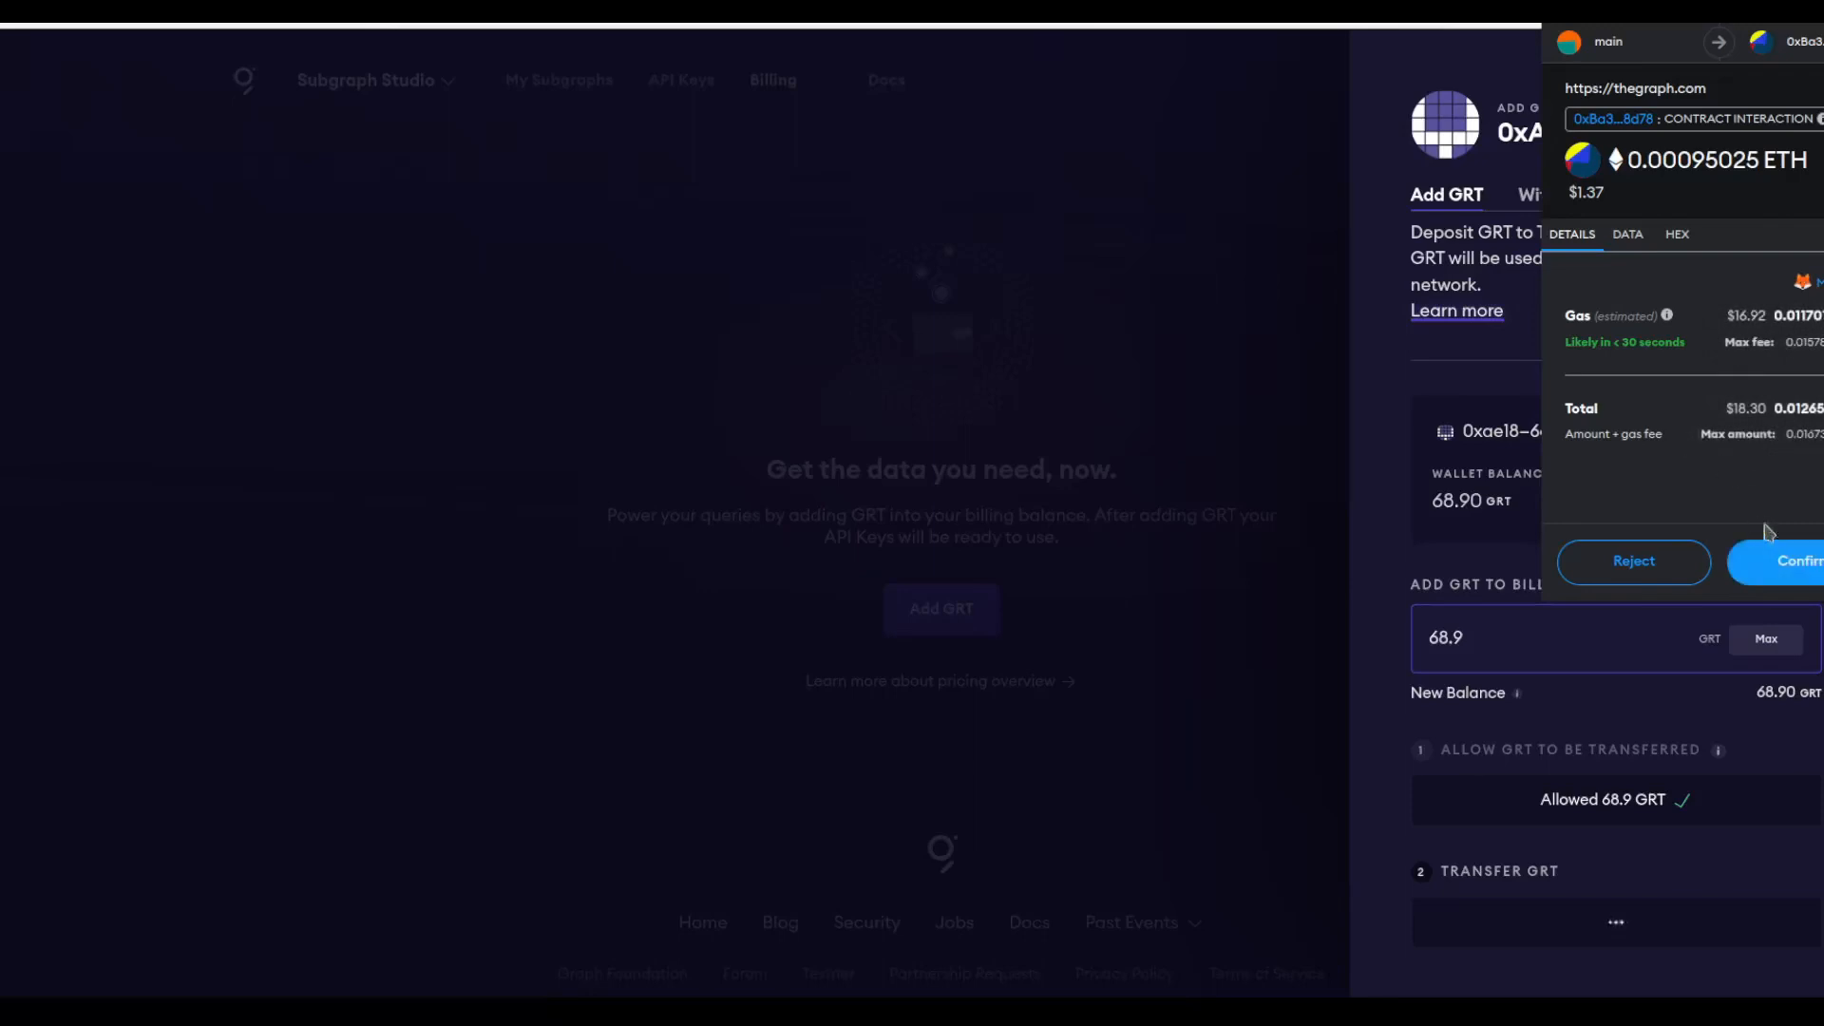
{"action": "left_click", "coordinate": [1791, 566]}
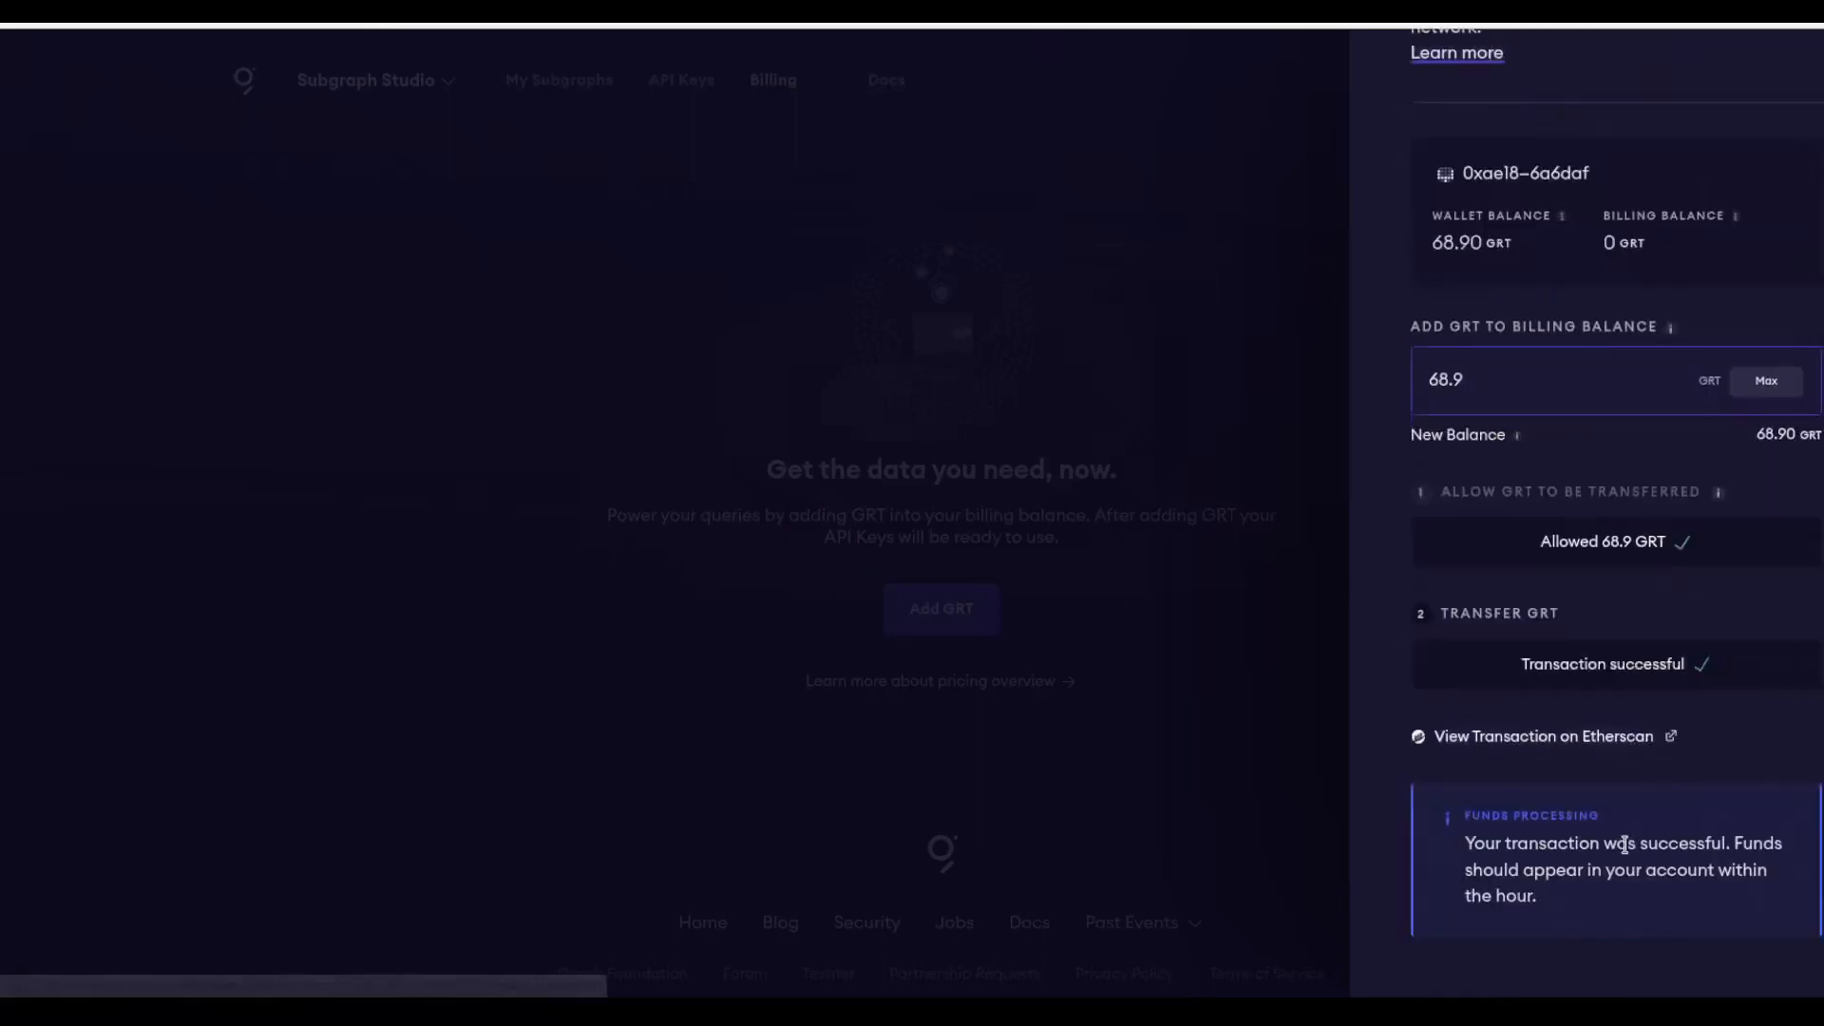
{"action": "scroll", "coordinate": [1624, 844], "scroll_direction": "up", "scroll_amount": 3}
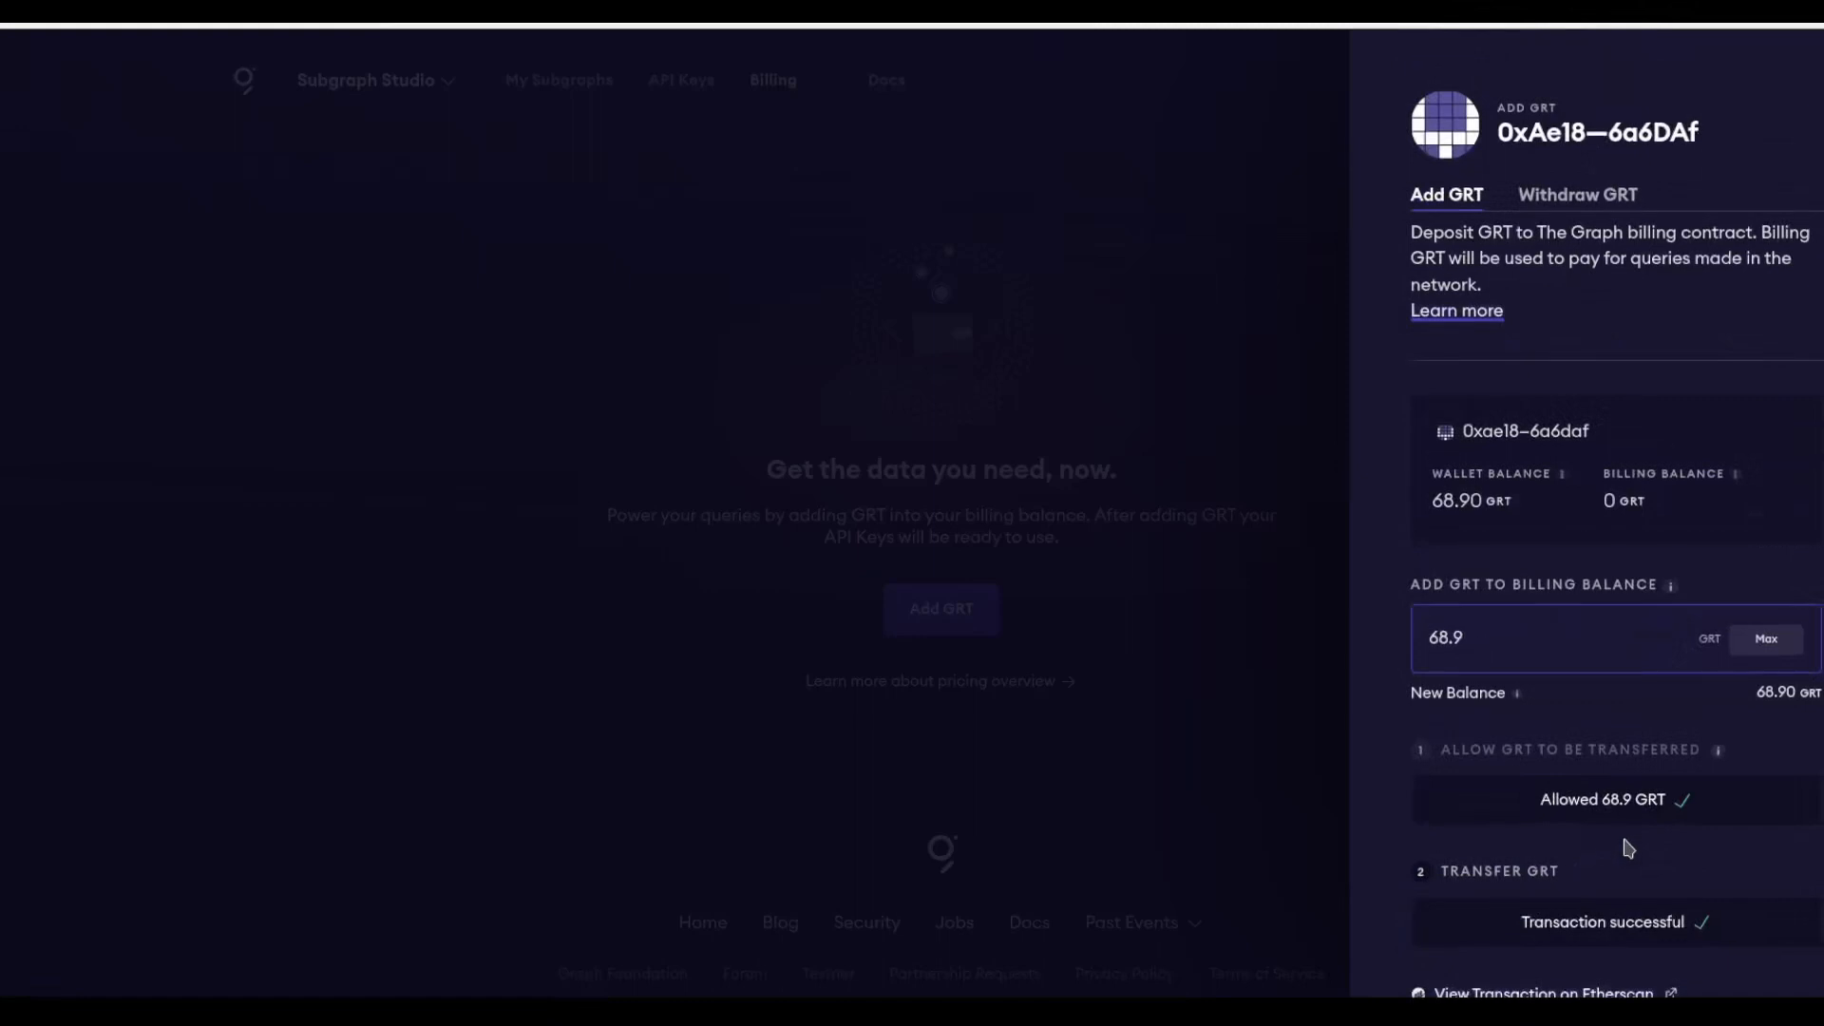
{"action": "left_click", "coordinate": [212, 791]}
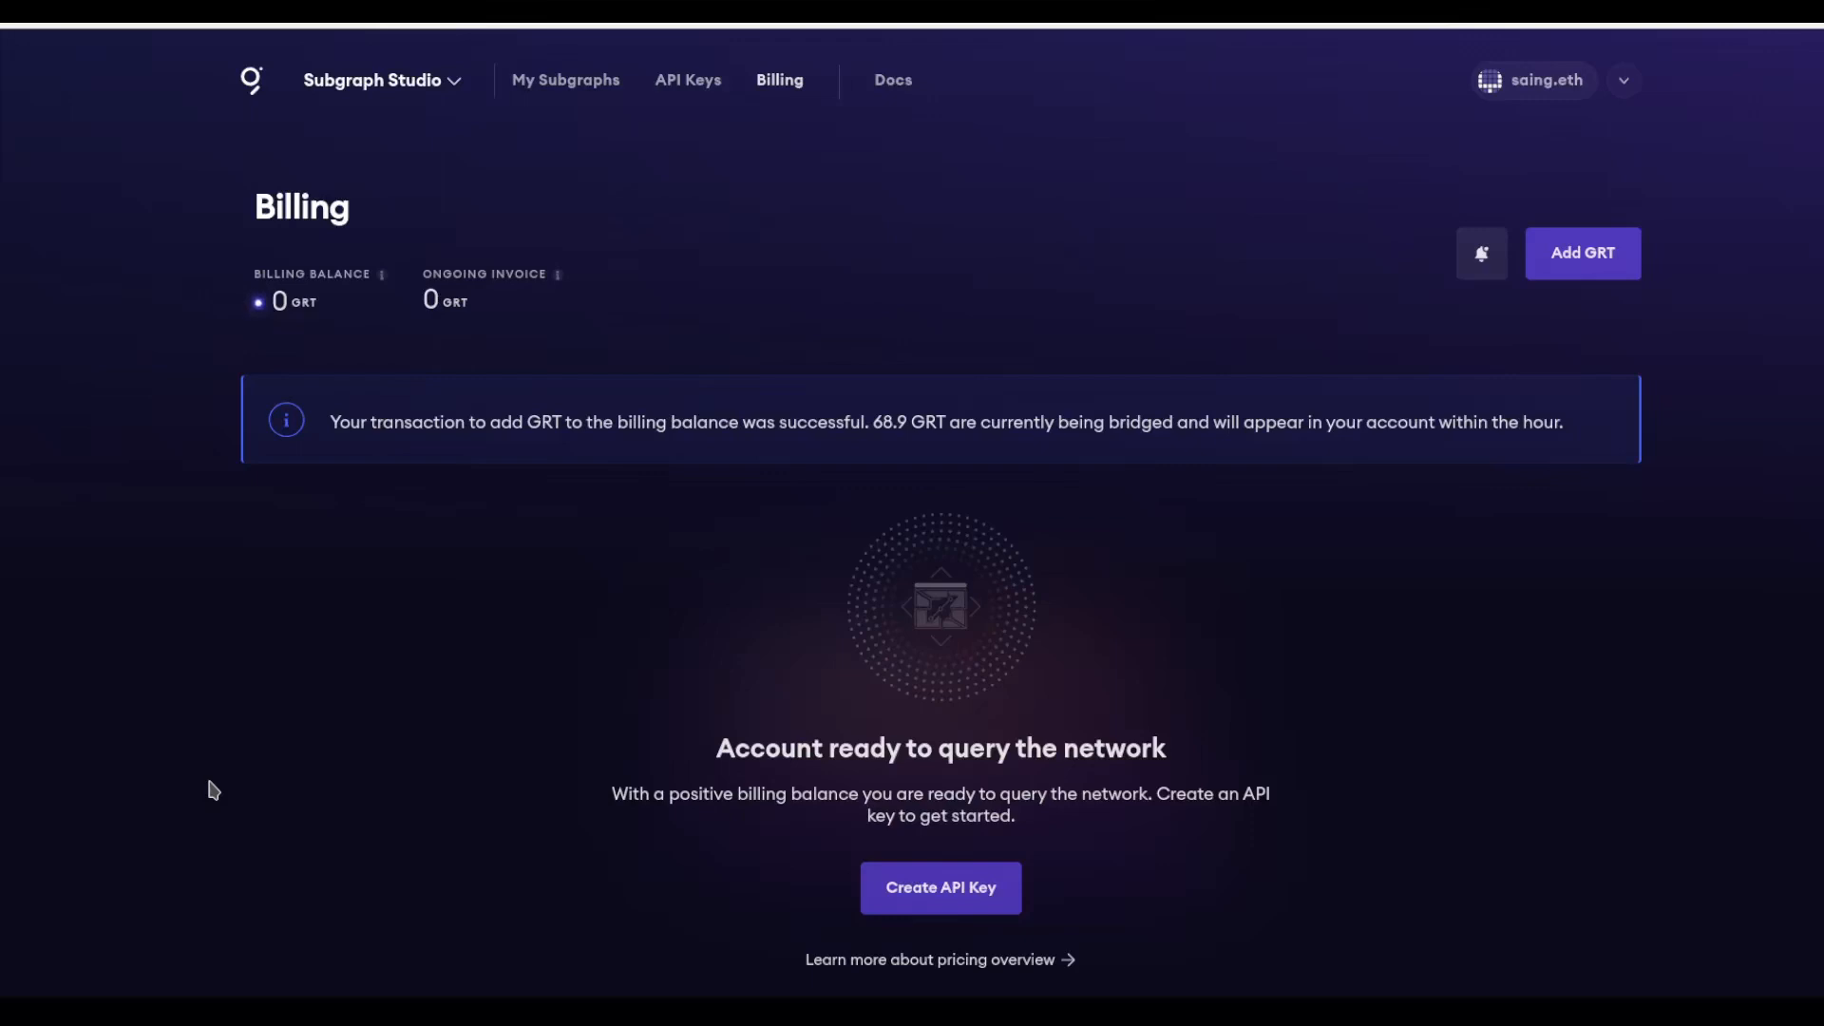
Create an API key named my-gkey and skip the offer of 1,000 free queries.
{"action": "left_click", "coordinate": [945, 893]}
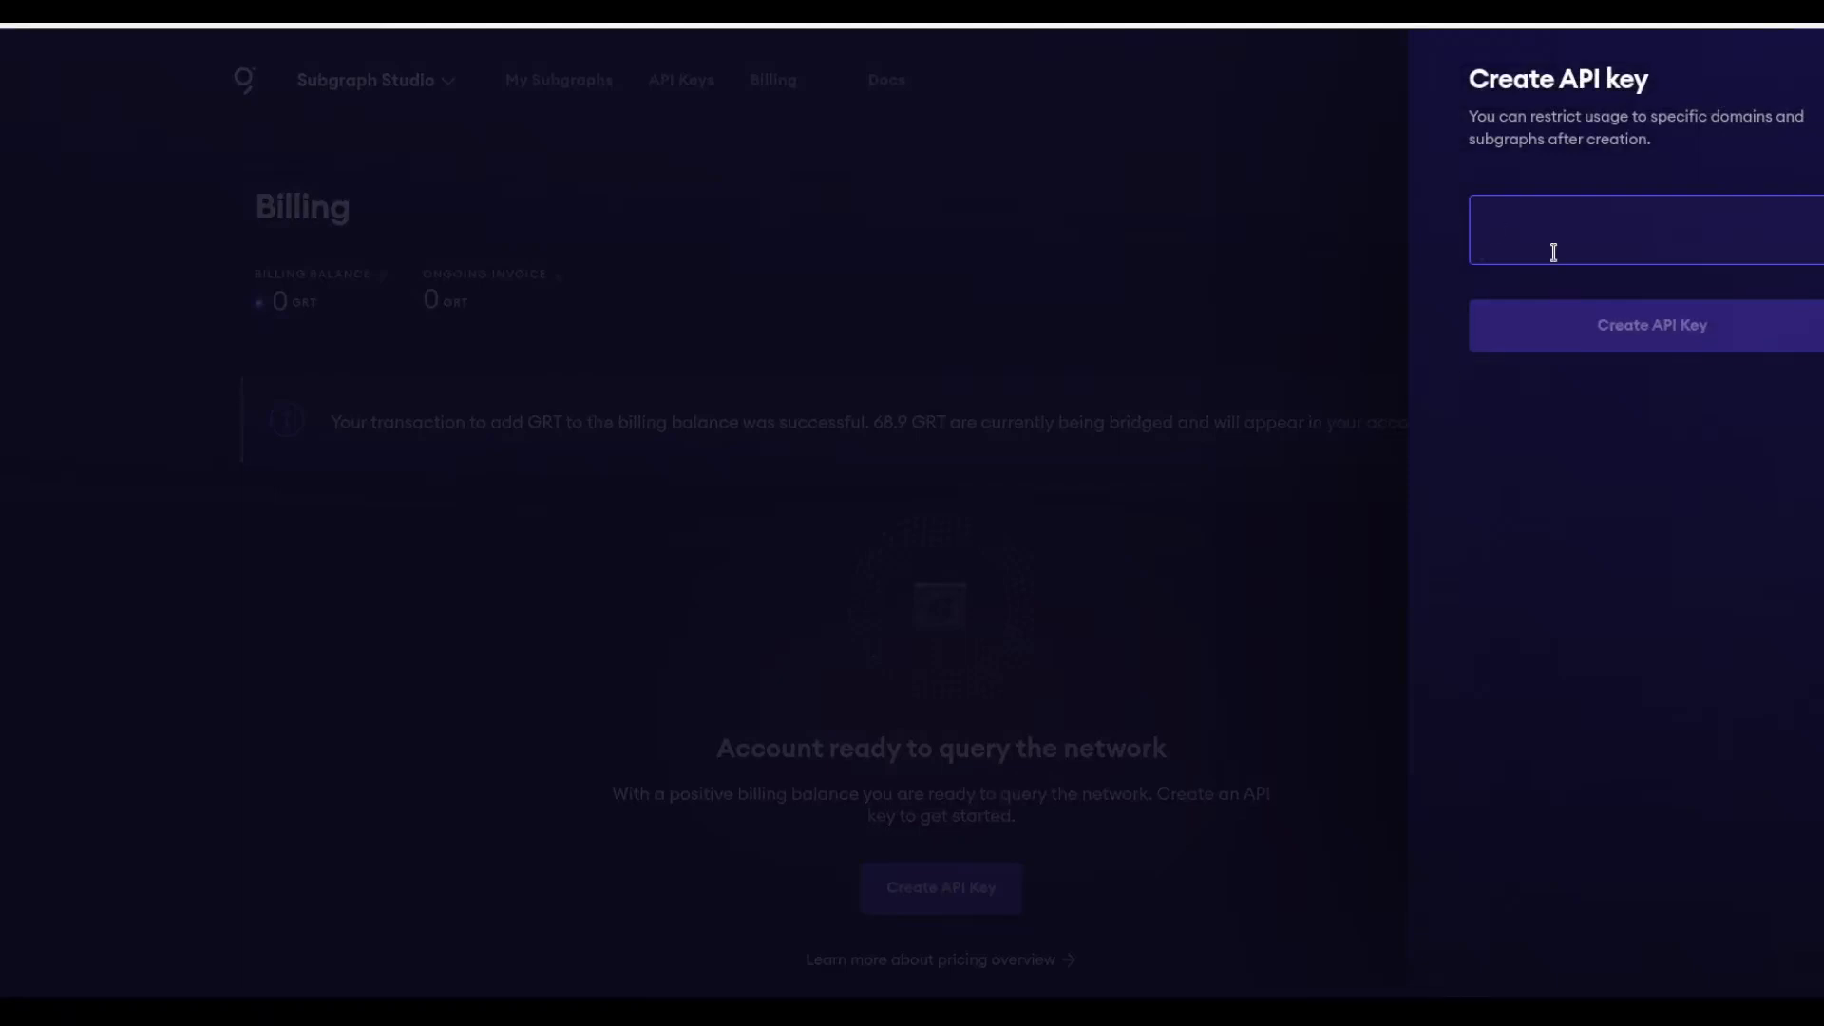
{"action": "type", "text": "my-gkey"}
{"action": "left_click", "coordinate": [1592, 329]}
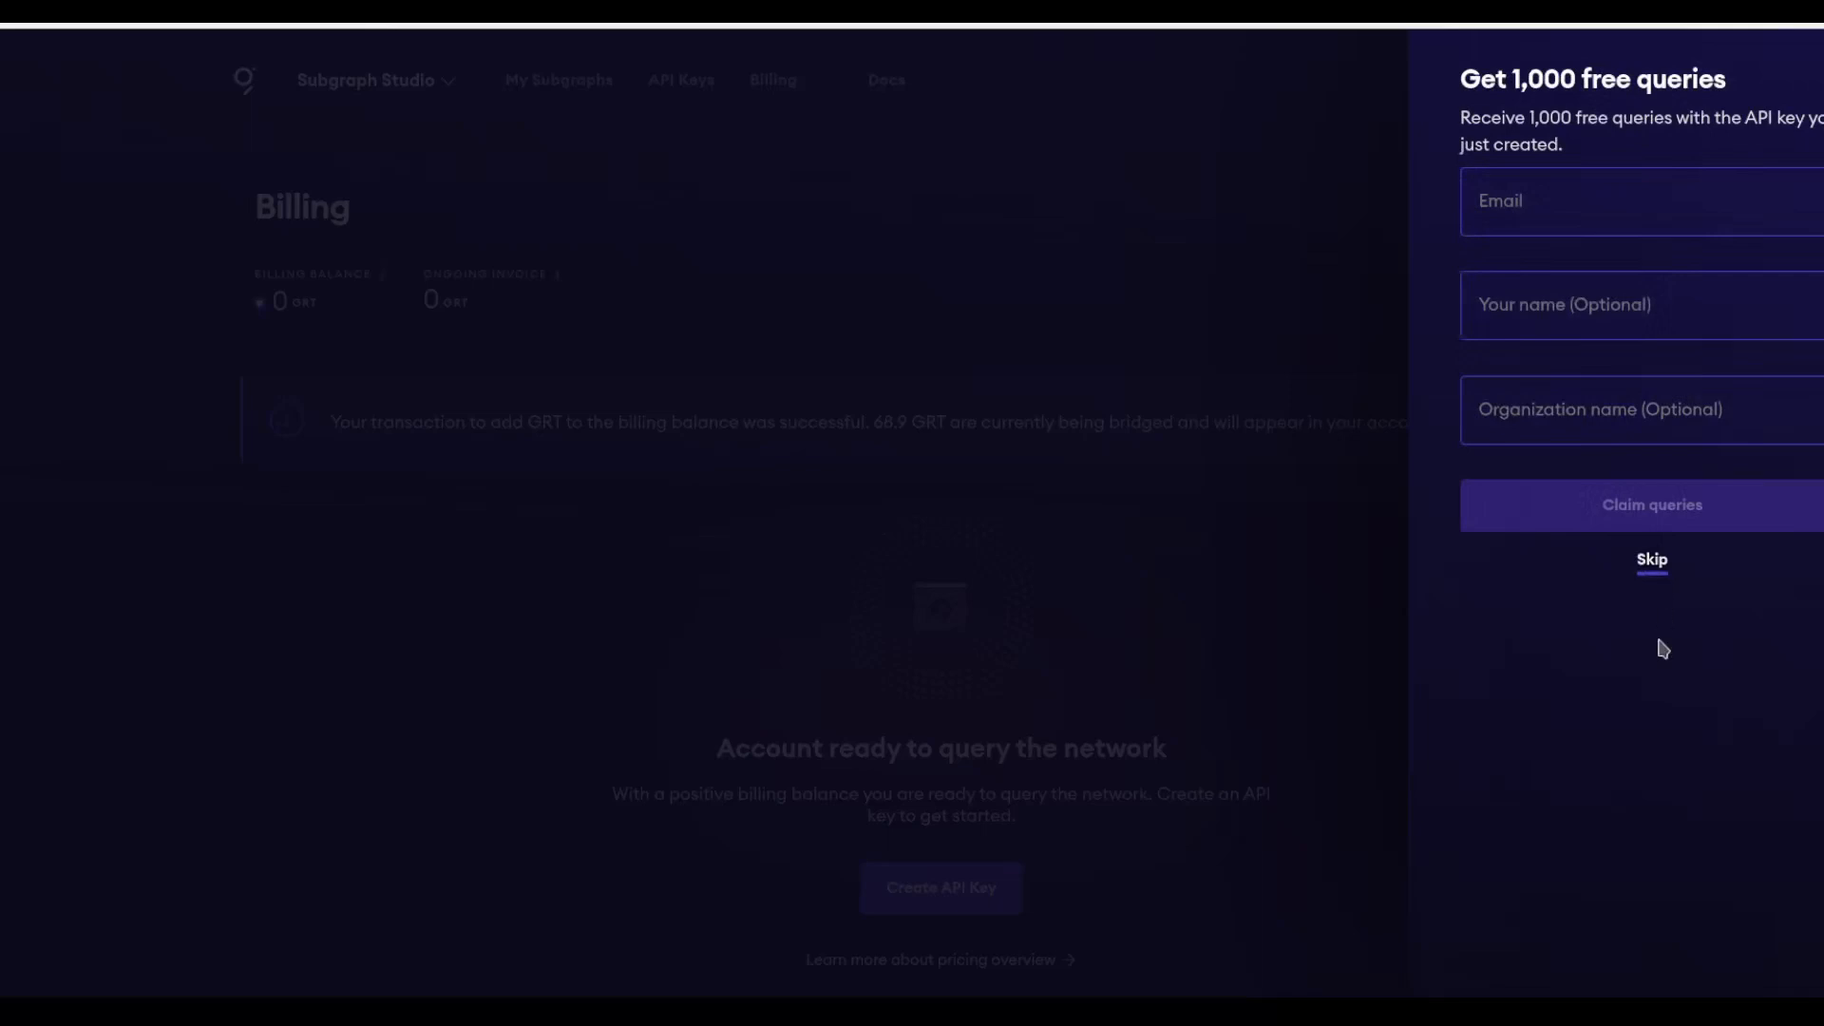
{"action": "left_click", "coordinate": [1653, 565]}
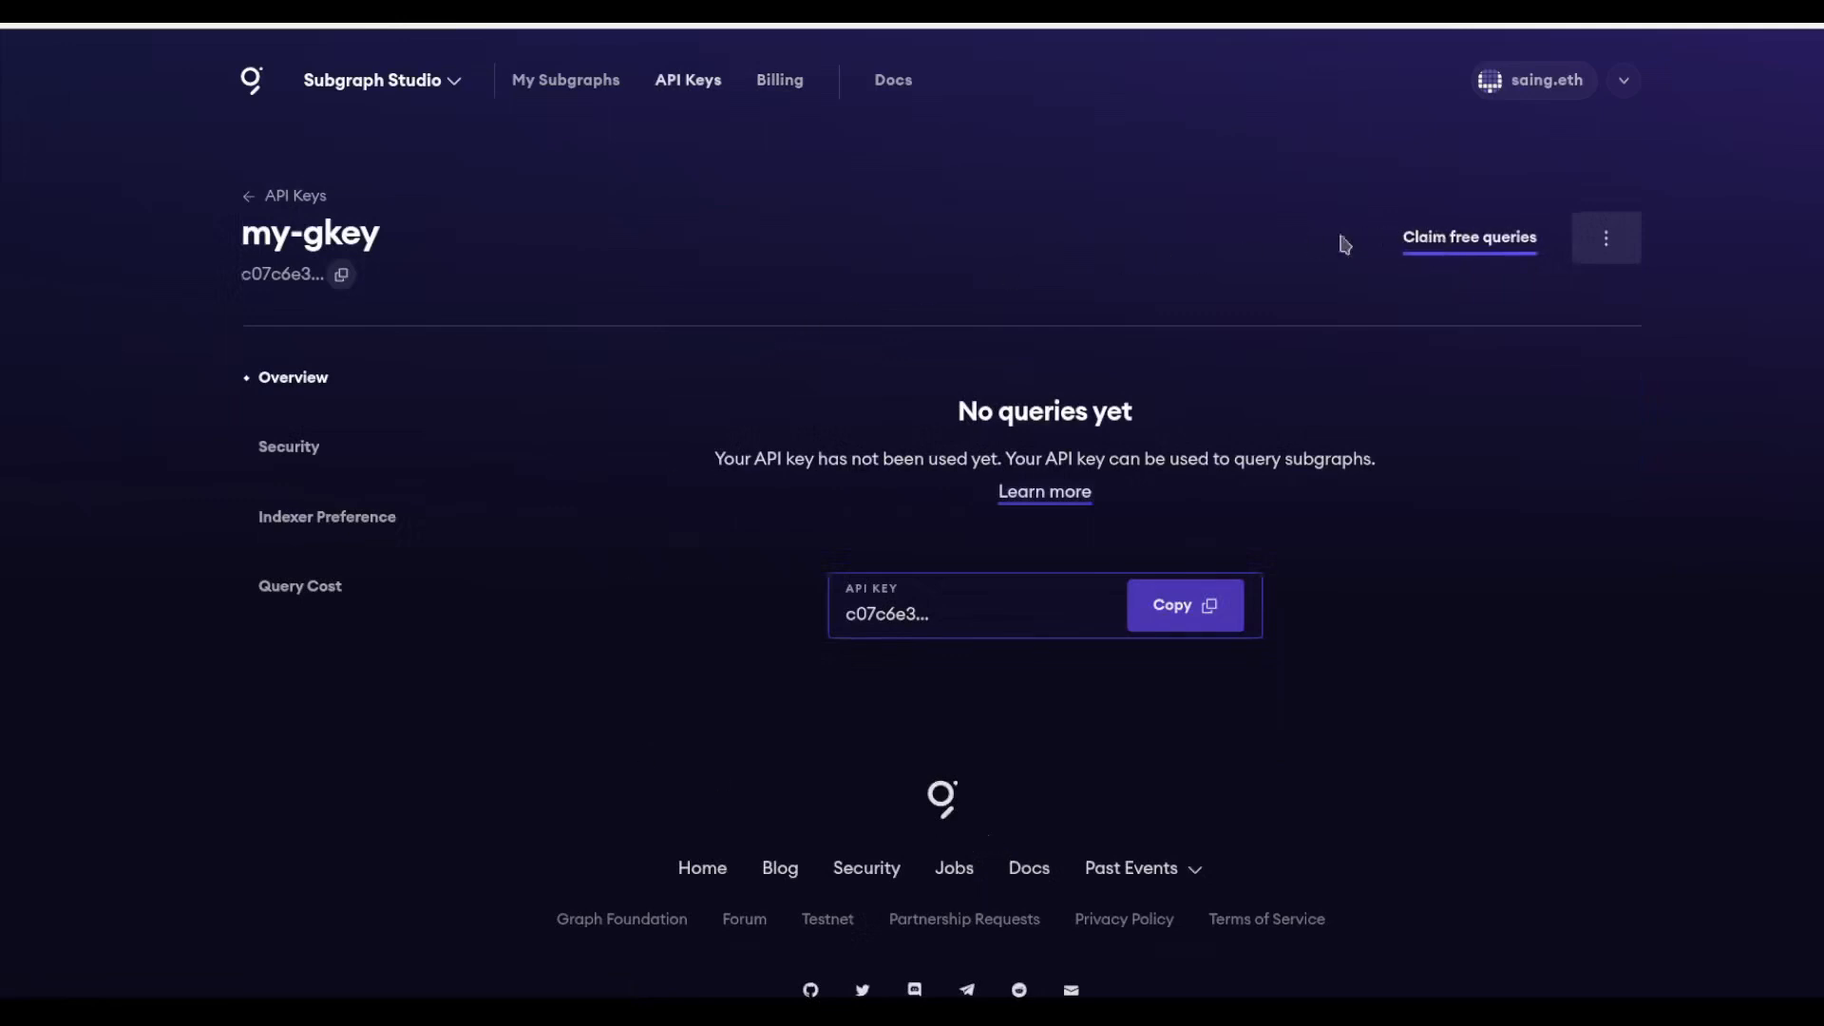
Restrict the my-gkey API key to the PoolTogether v3_1_0 subgraph by authorizing the subgraph ID copied from its Graph Explorer page.
{"action": "left_click", "coordinate": [302, 464]}
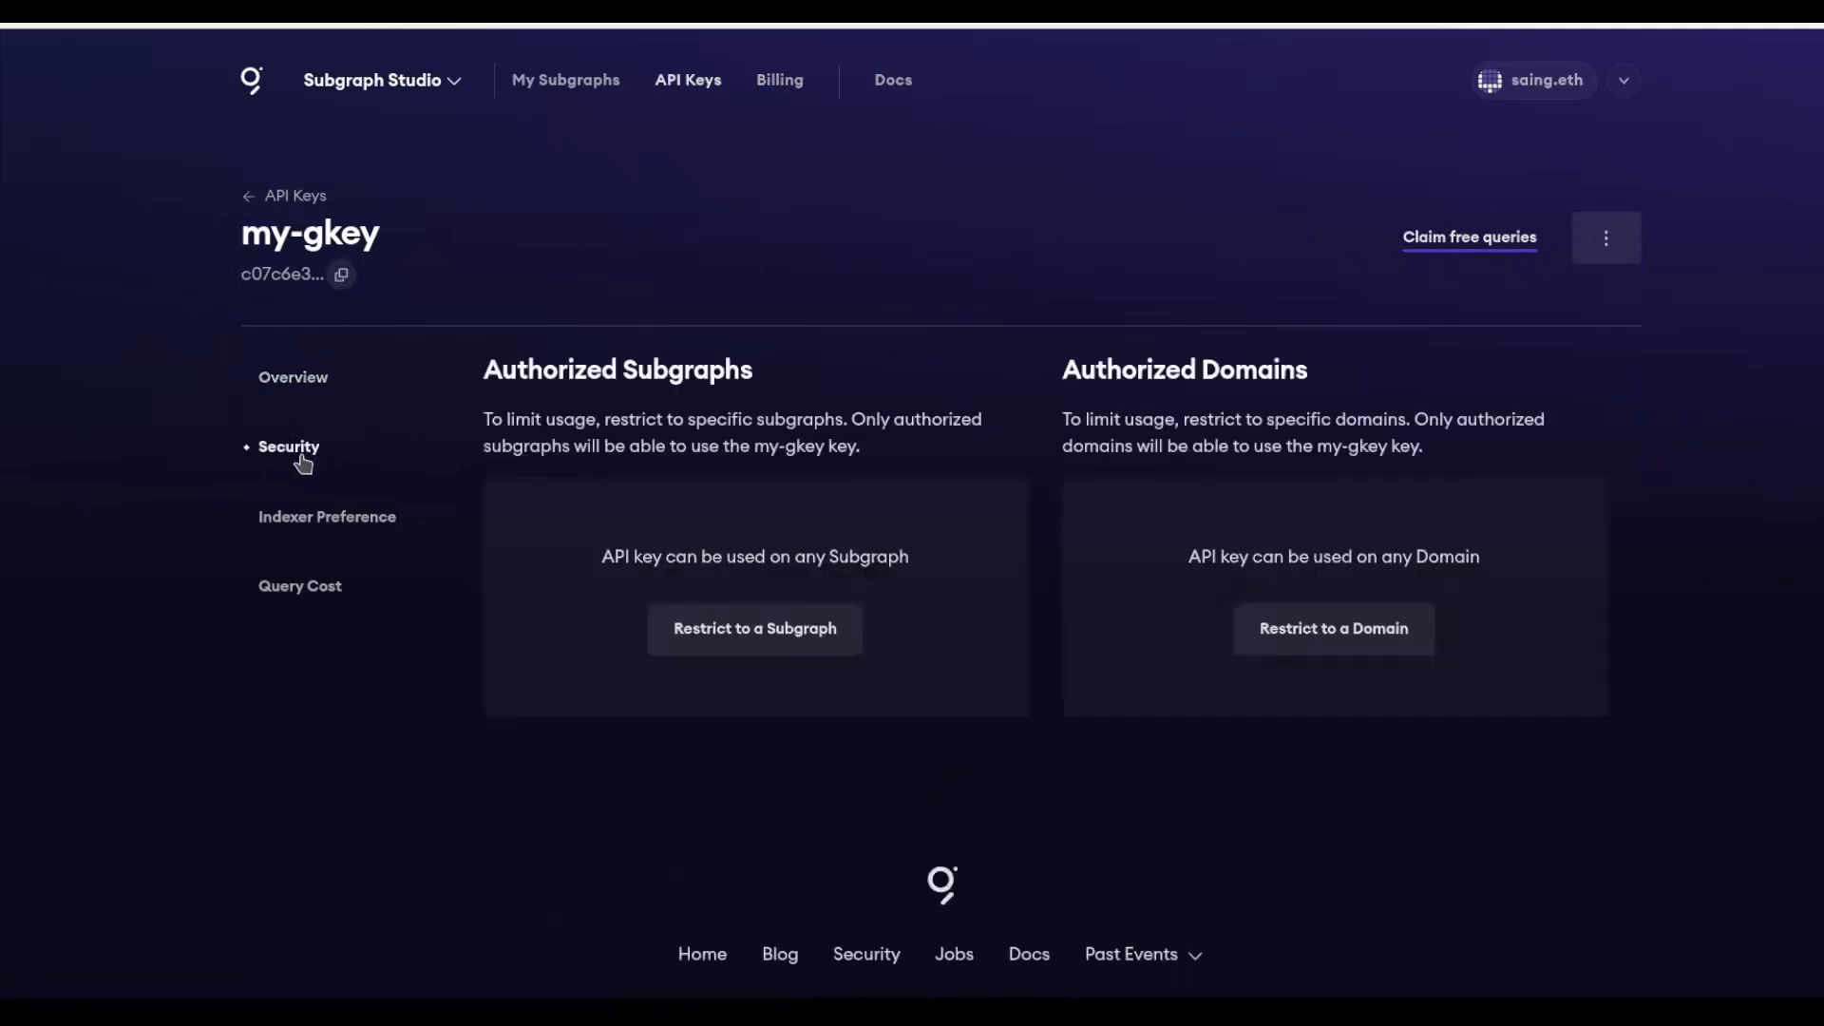
{"action": "left_click", "coordinate": [797, 649]}
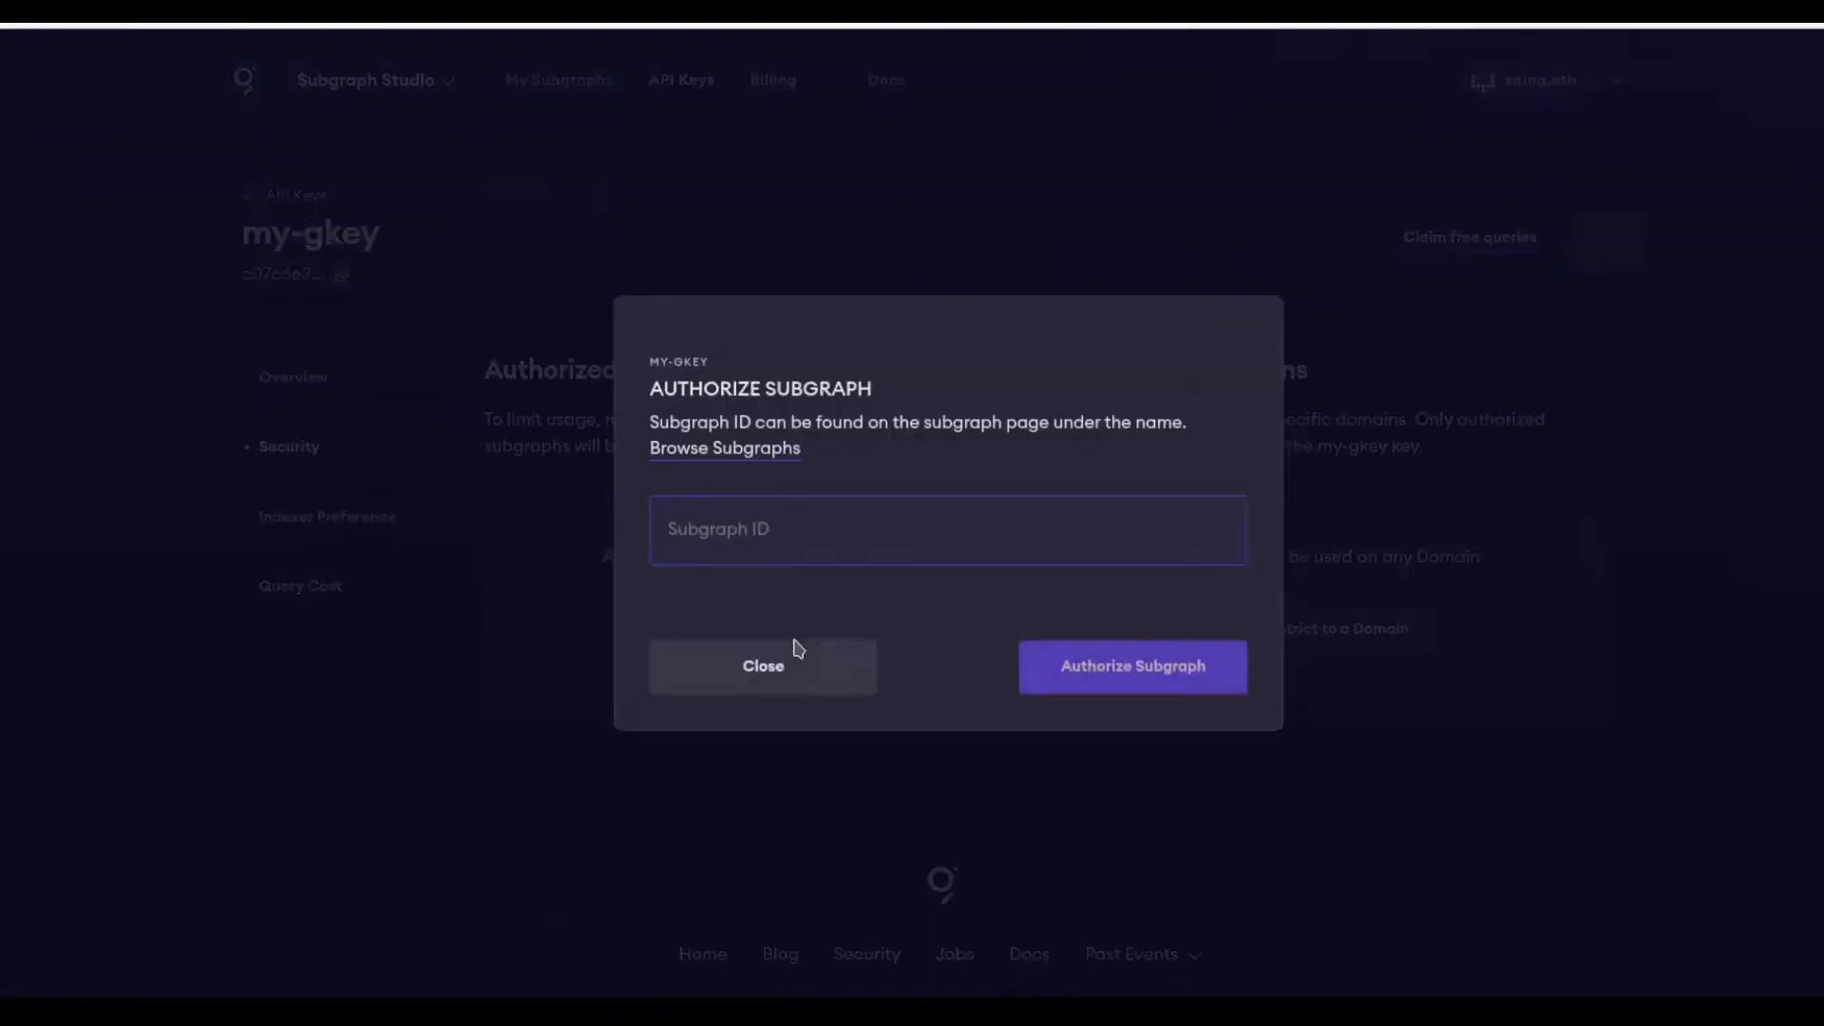
{"action": "left_click", "coordinate": [767, 541]}
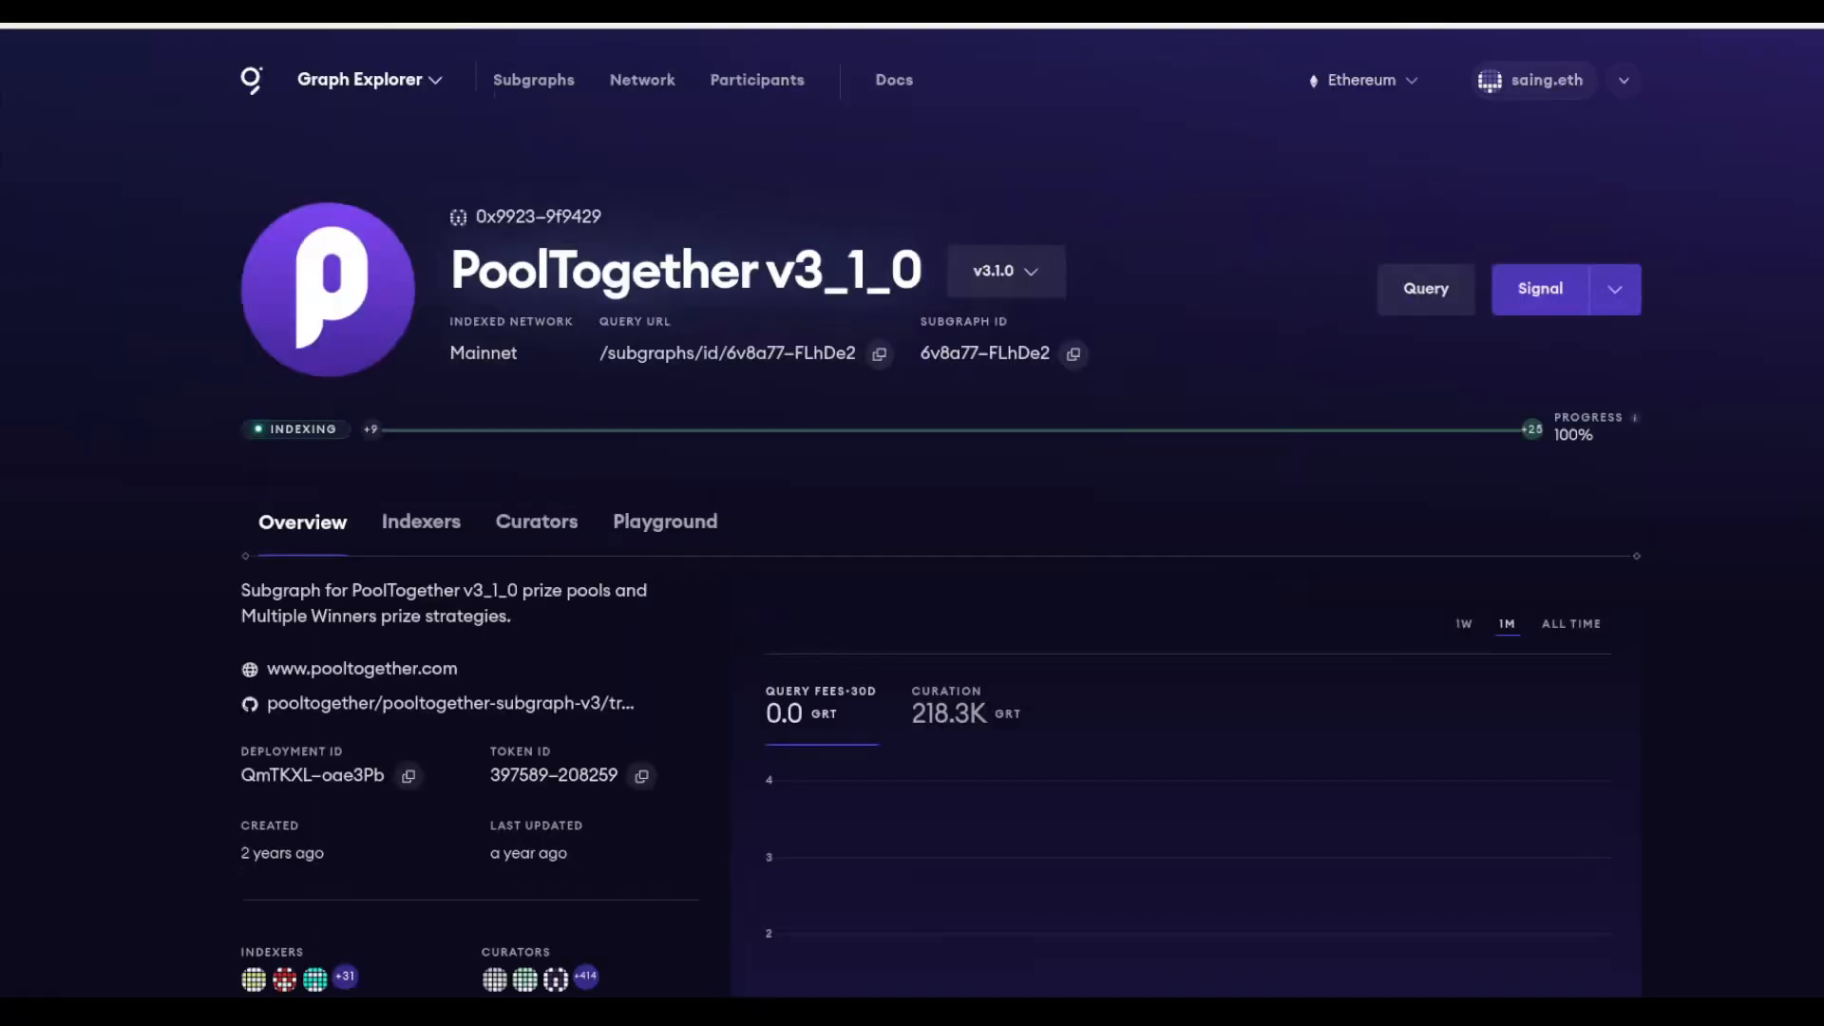
{"action": "left_click", "coordinate": [1073, 356]}
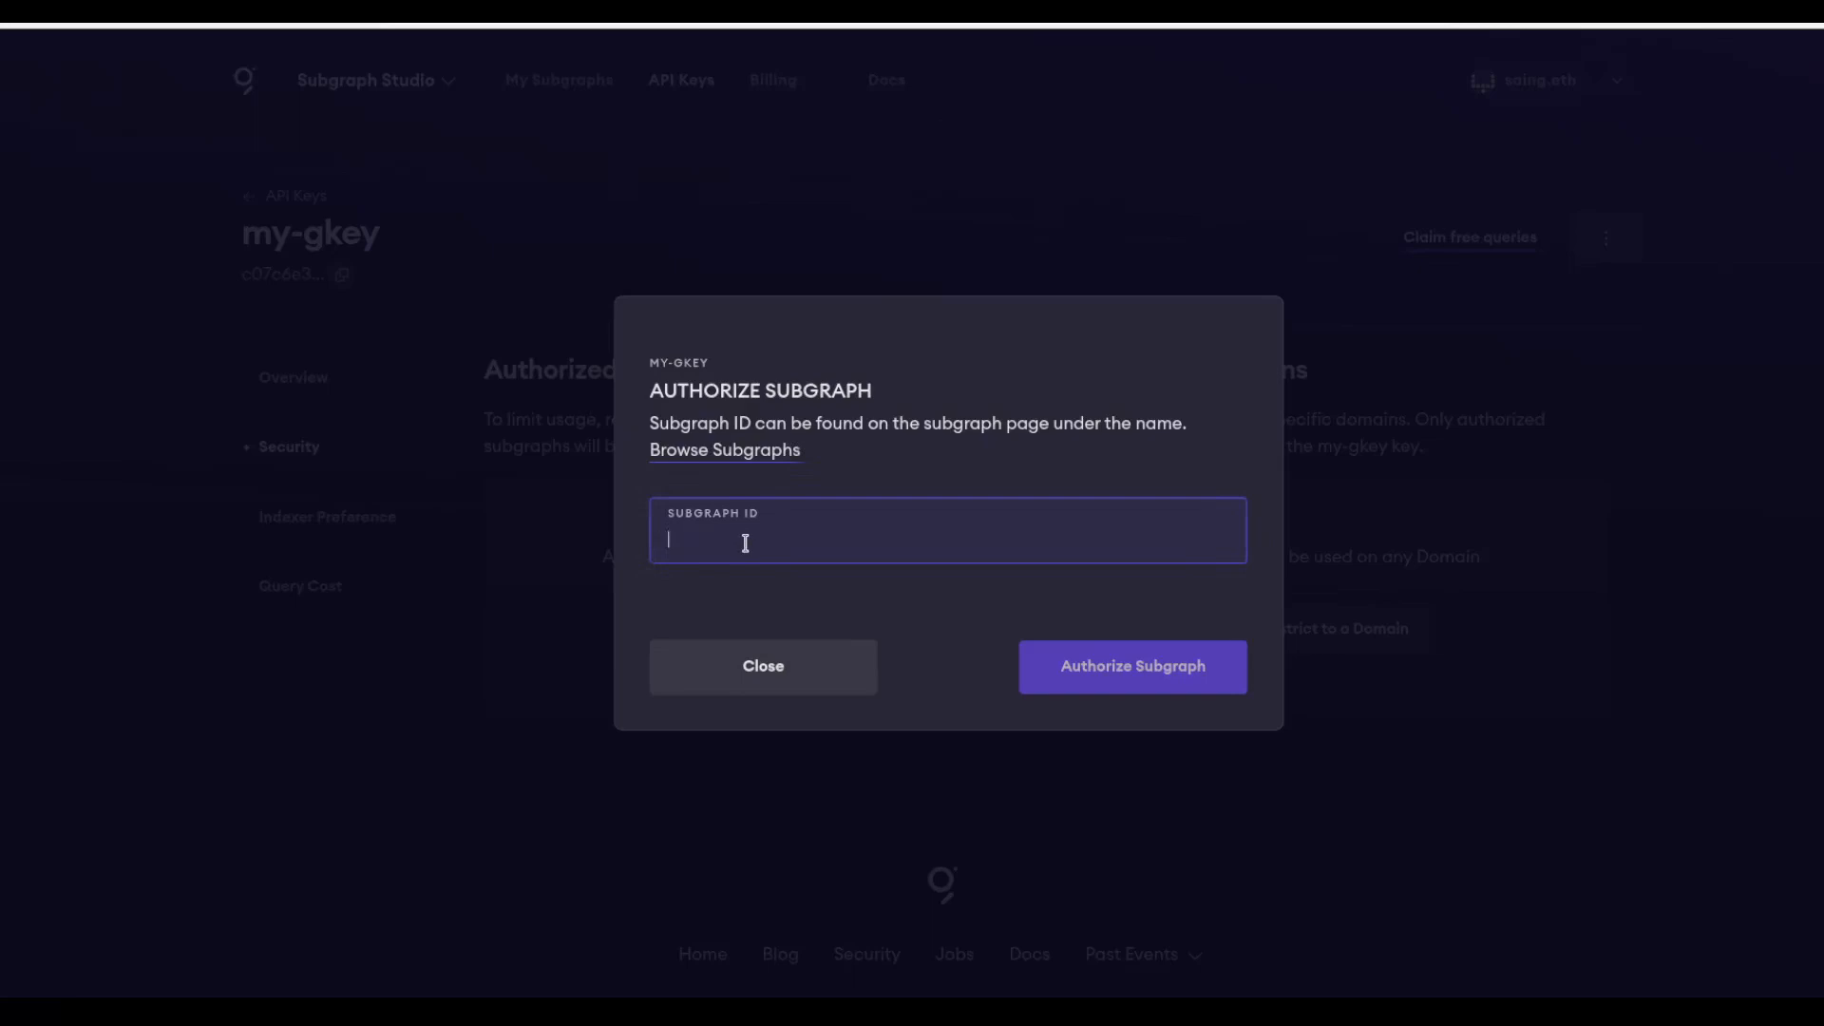
{"action": "key", "text": "ctrl+v"}
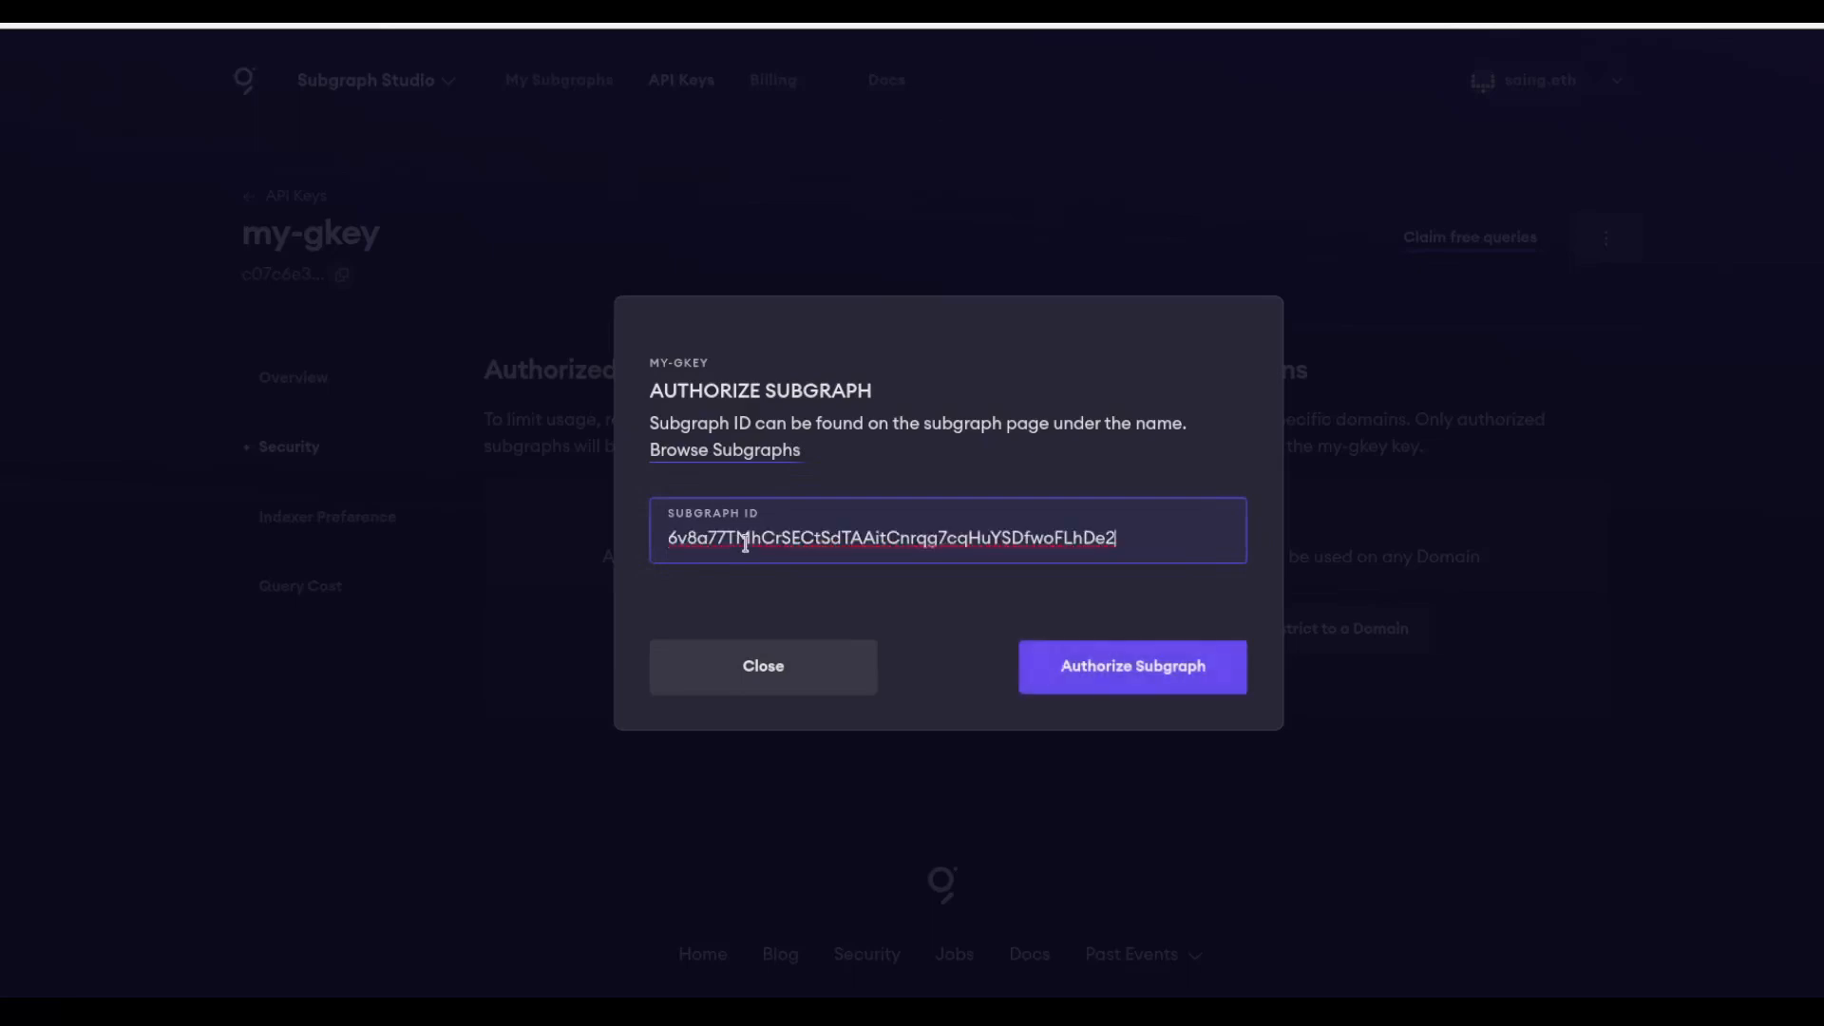
{"action": "left_click", "coordinate": [1108, 672]}
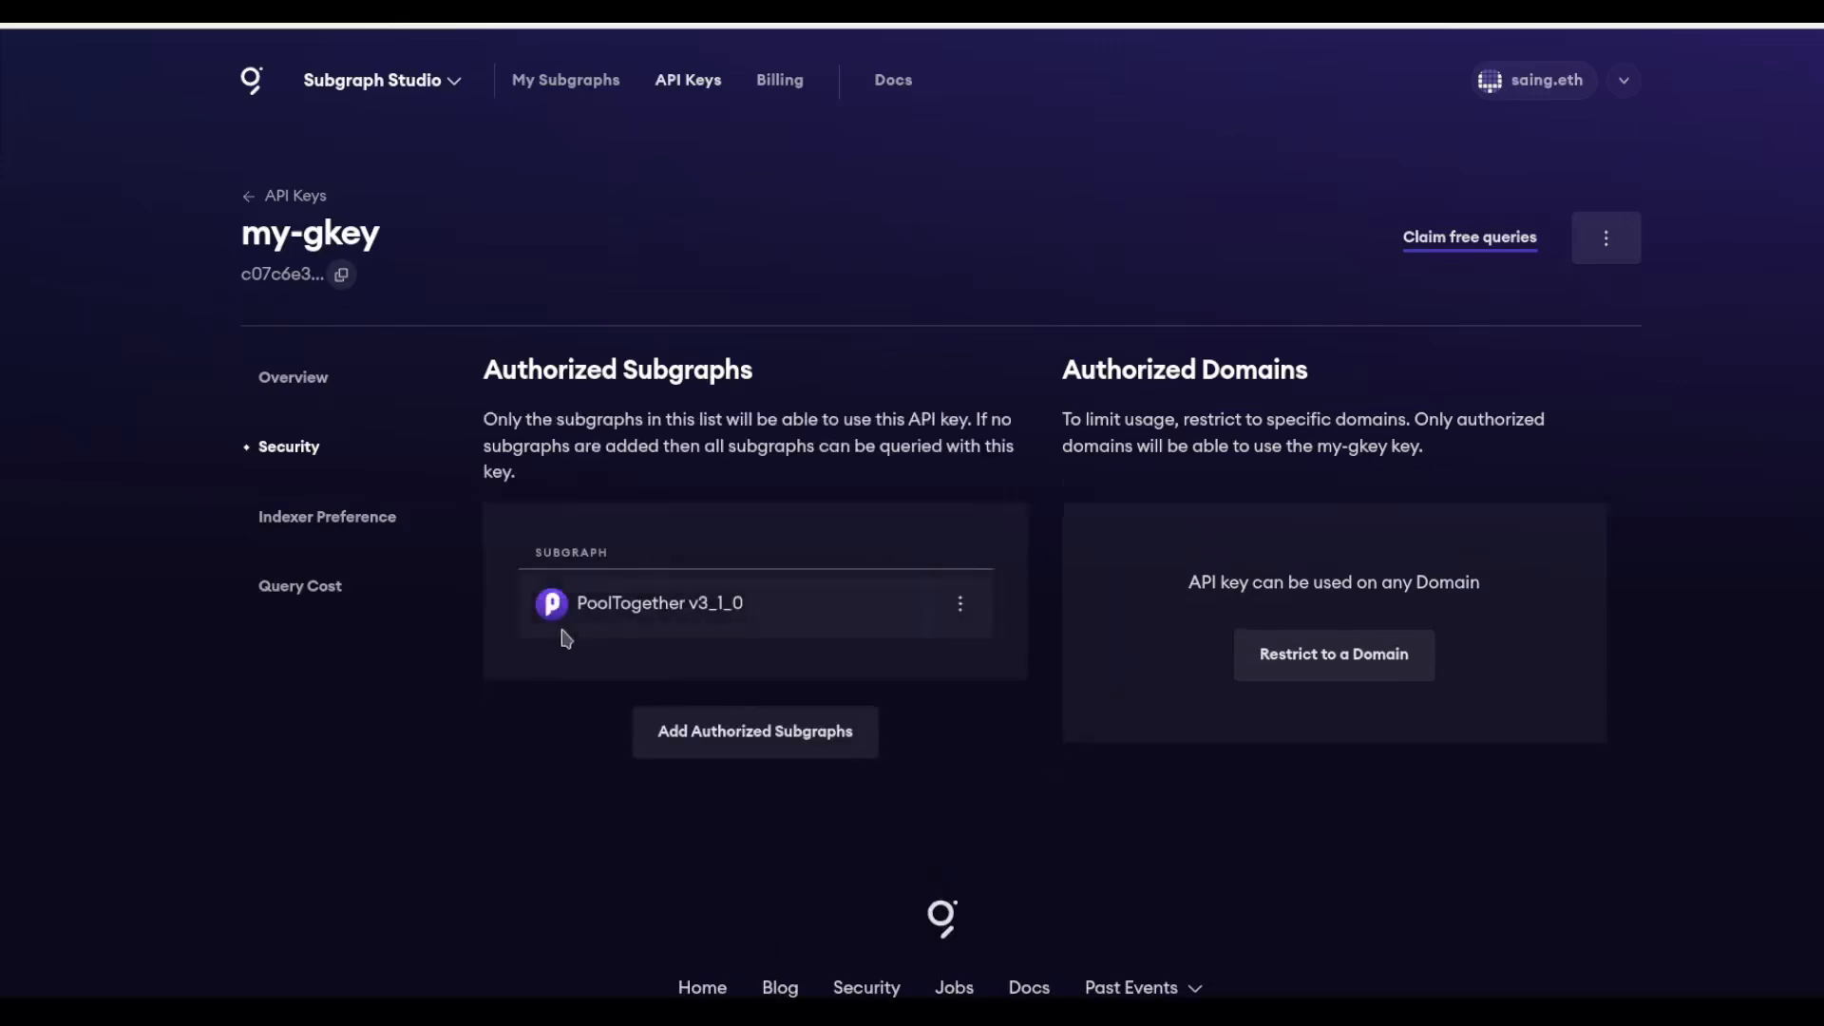
Check the billing transaction history and open the GRT deposit's transaction hash on the block explorer.
{"action": "left_click", "coordinate": [771, 84]}
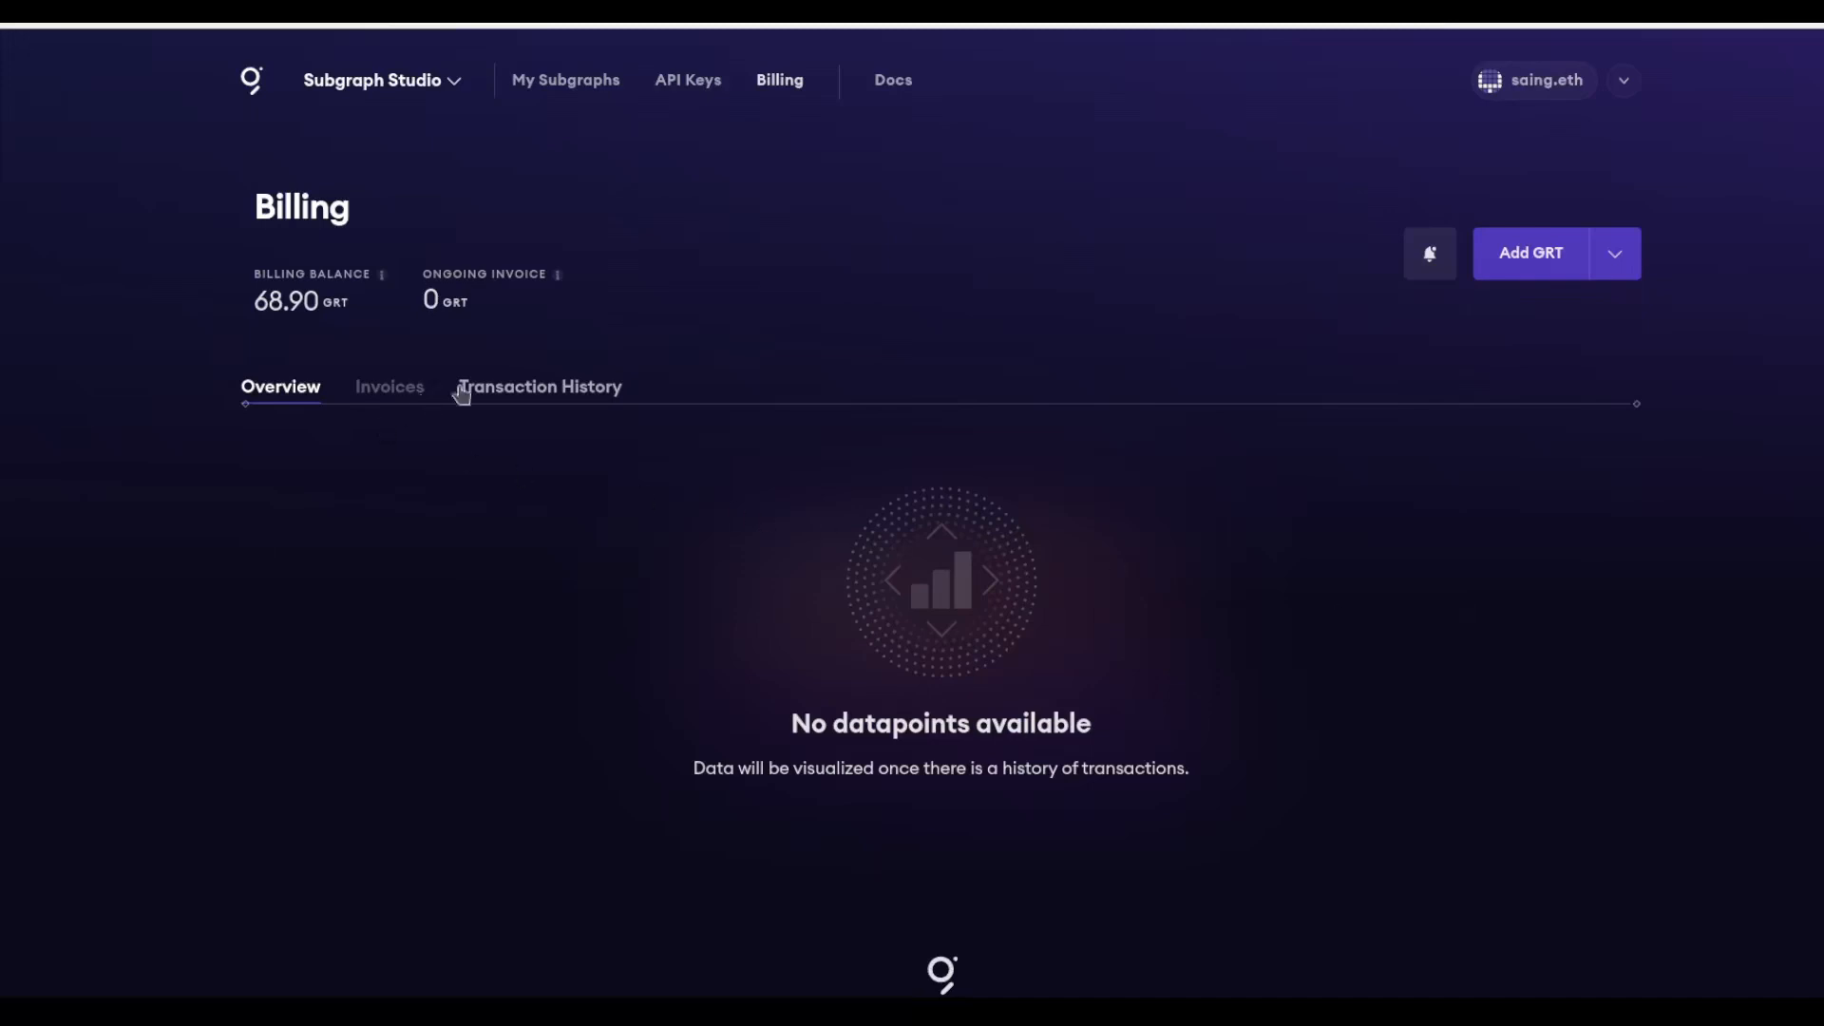
{"action": "left_click", "coordinate": [551, 391]}
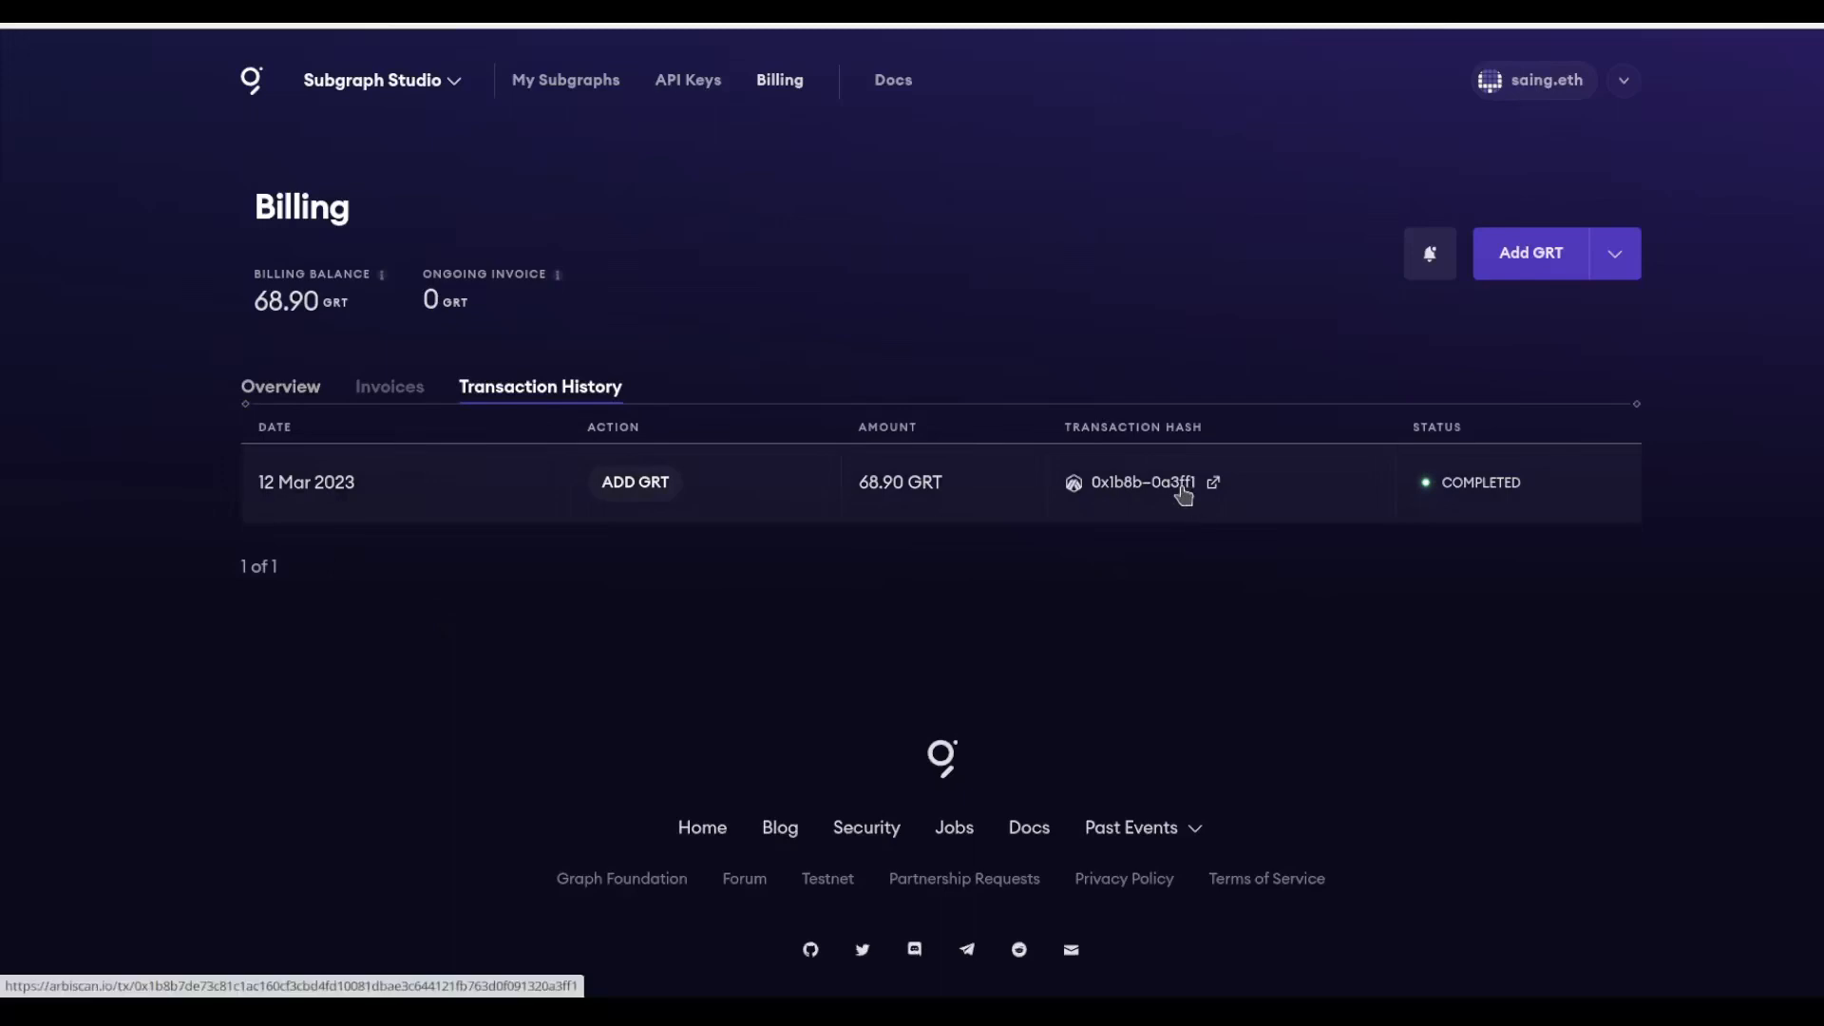
{"action": "left_click", "coordinate": [1183, 486]}
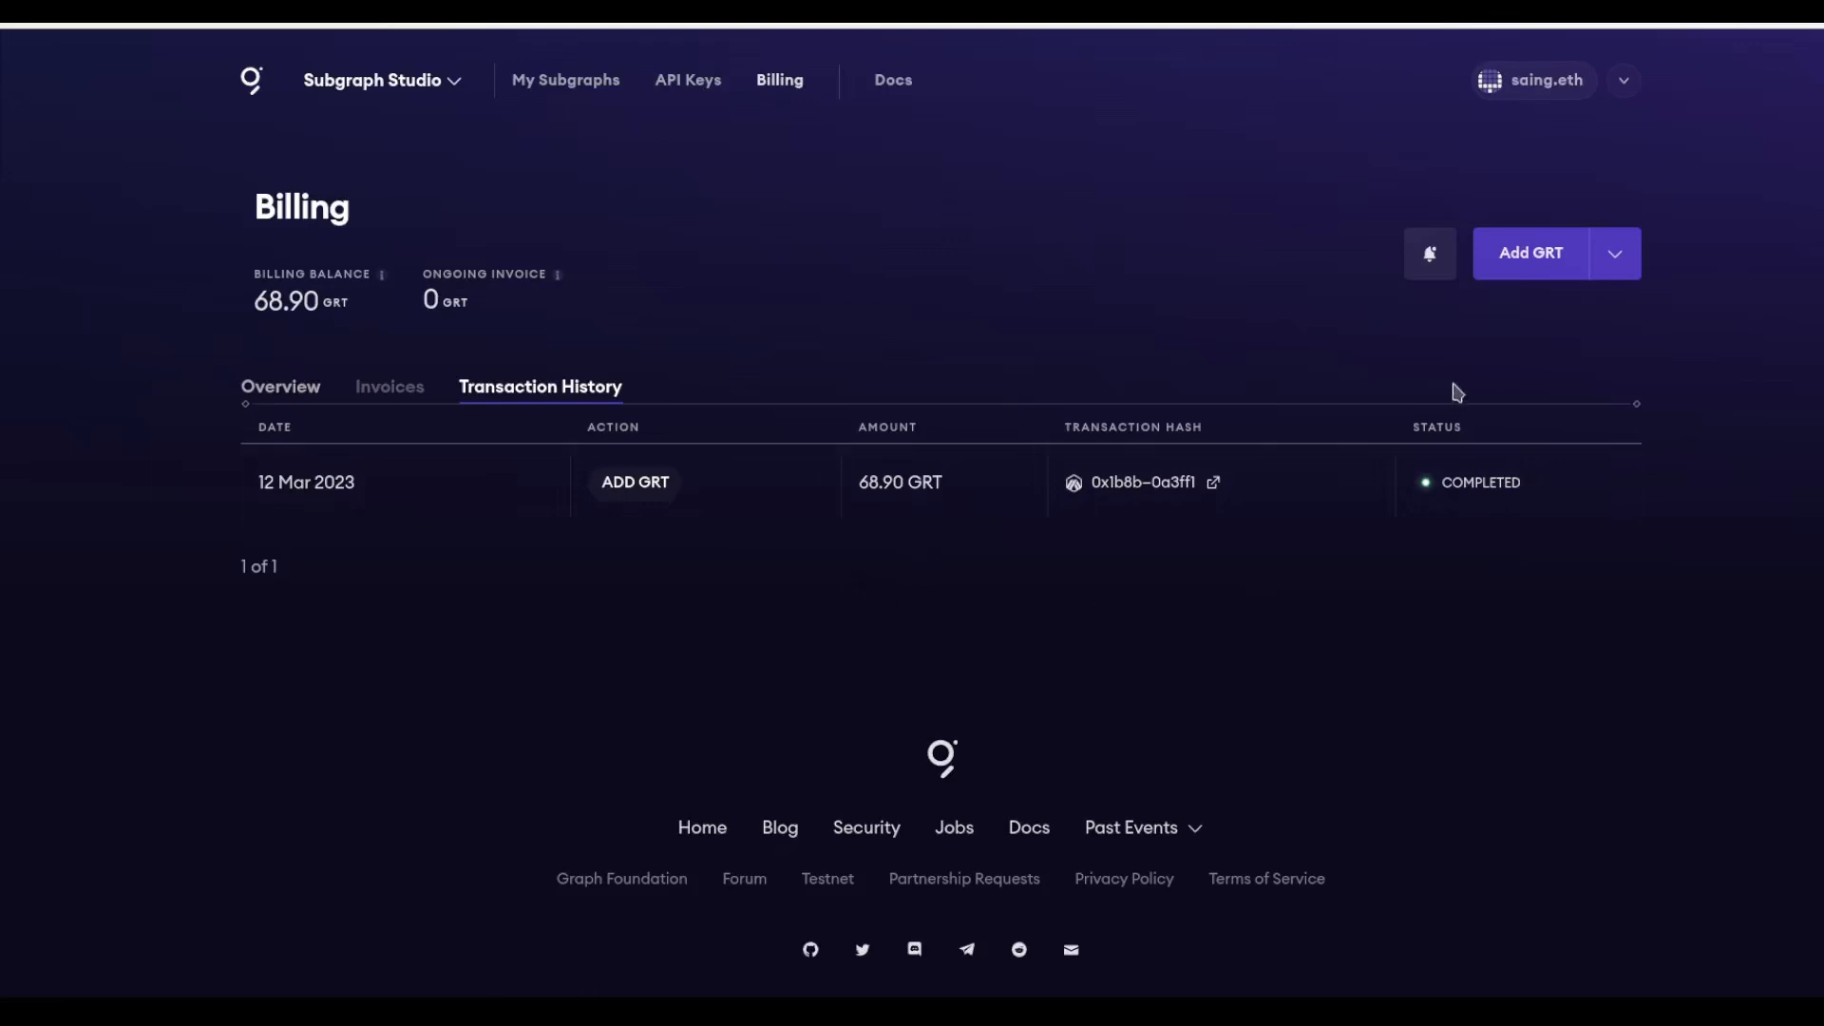
Switch the MetaMask network to Optimism Goerli and dismiss the network notice.
{"action": "left_click", "coordinate": [1630, 254]}
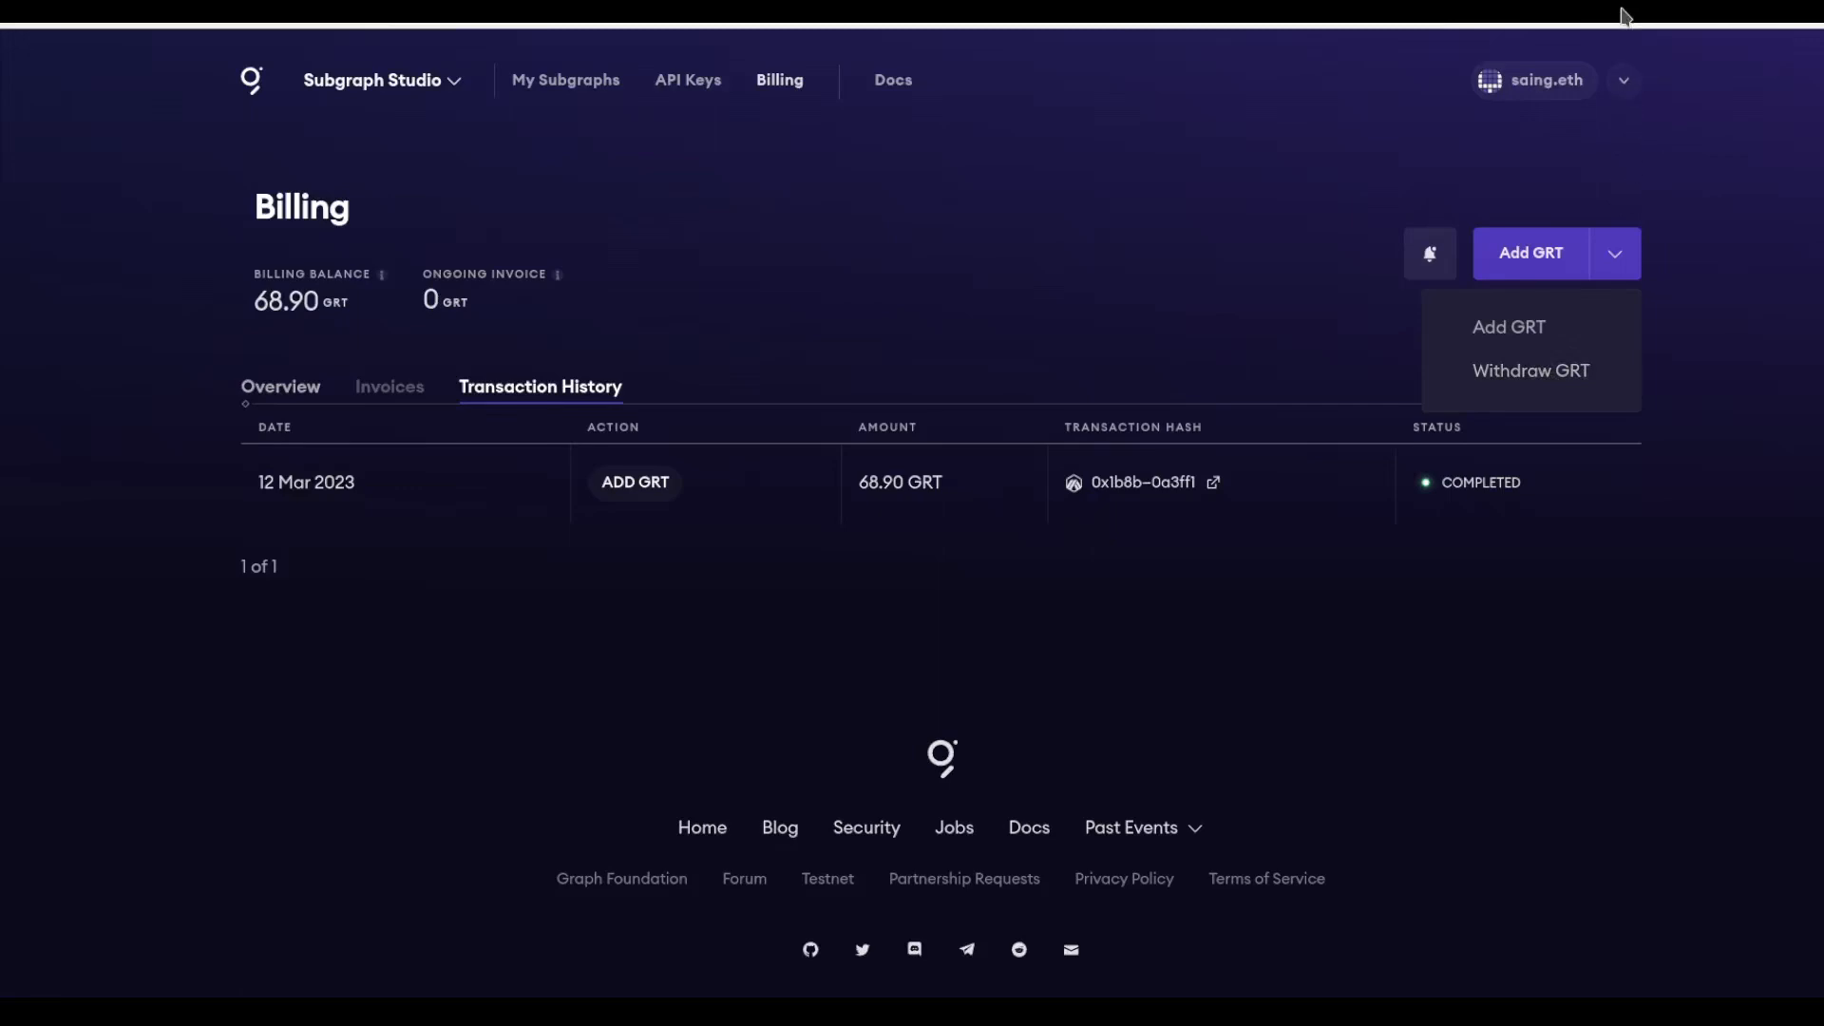
{"action": "left_click", "coordinate": [1625, 16]}
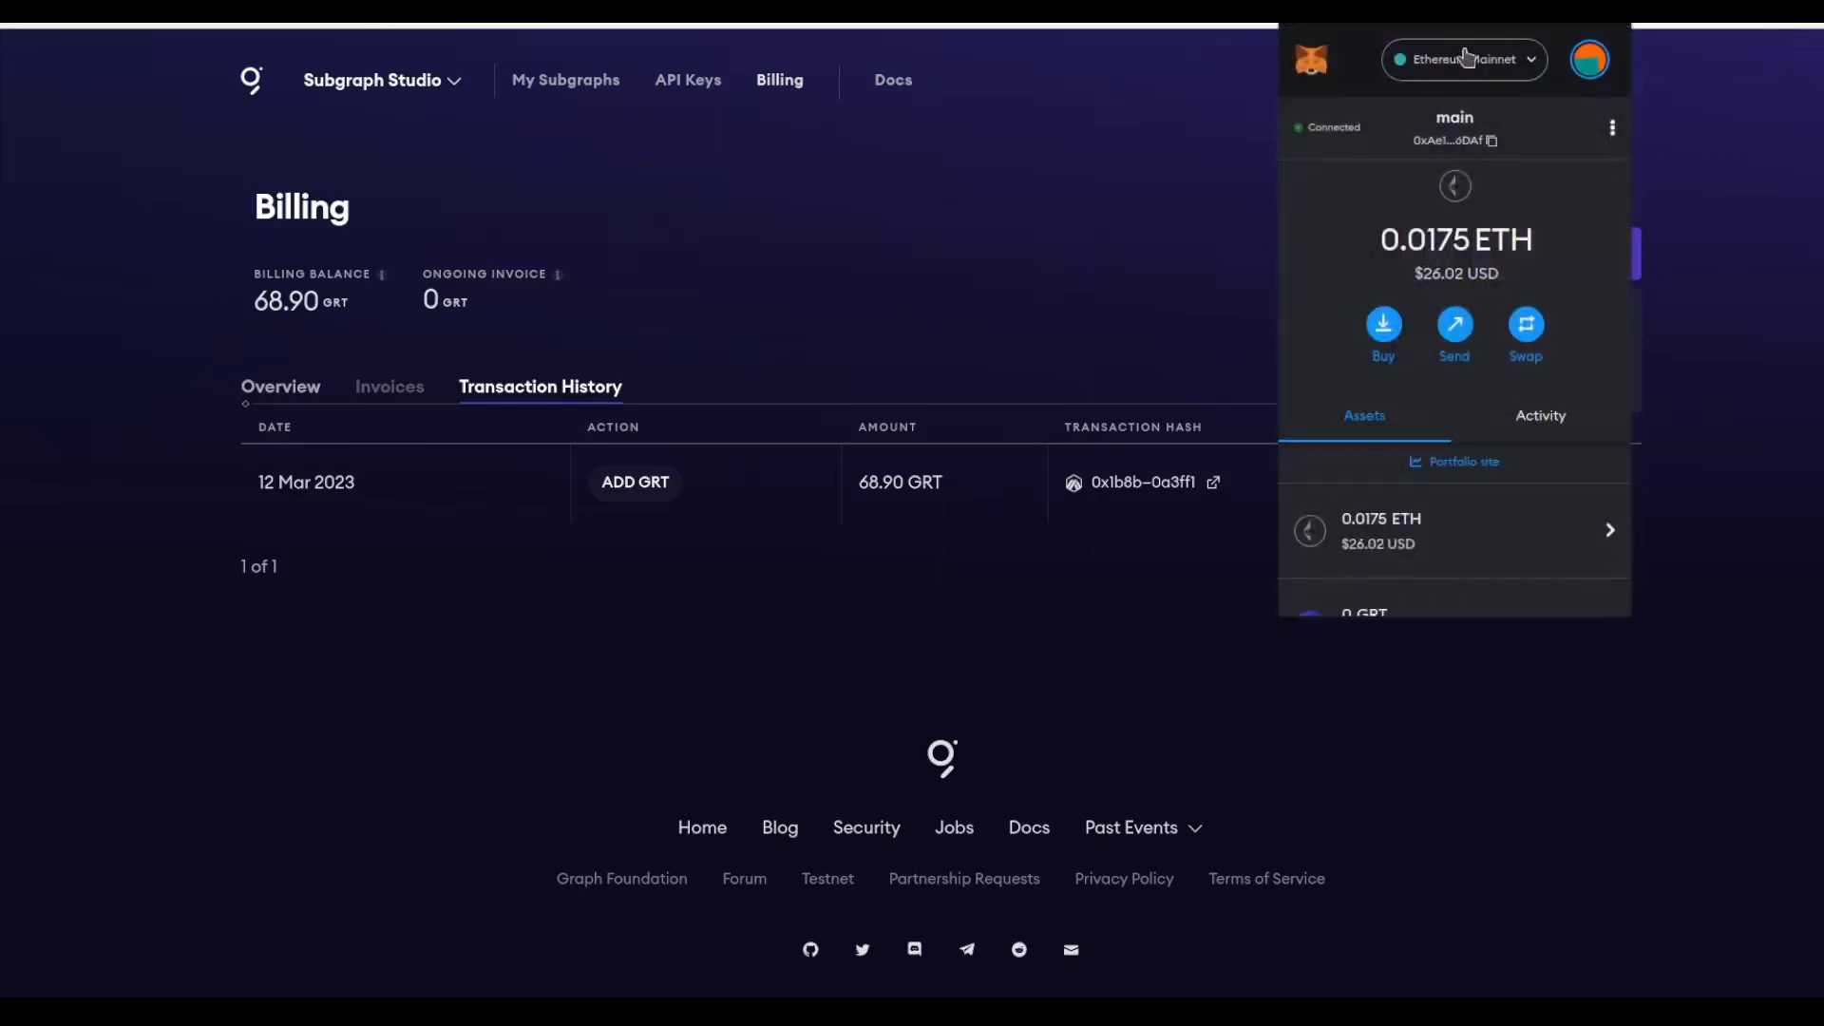
{"action": "left_click", "coordinate": [1466, 57]}
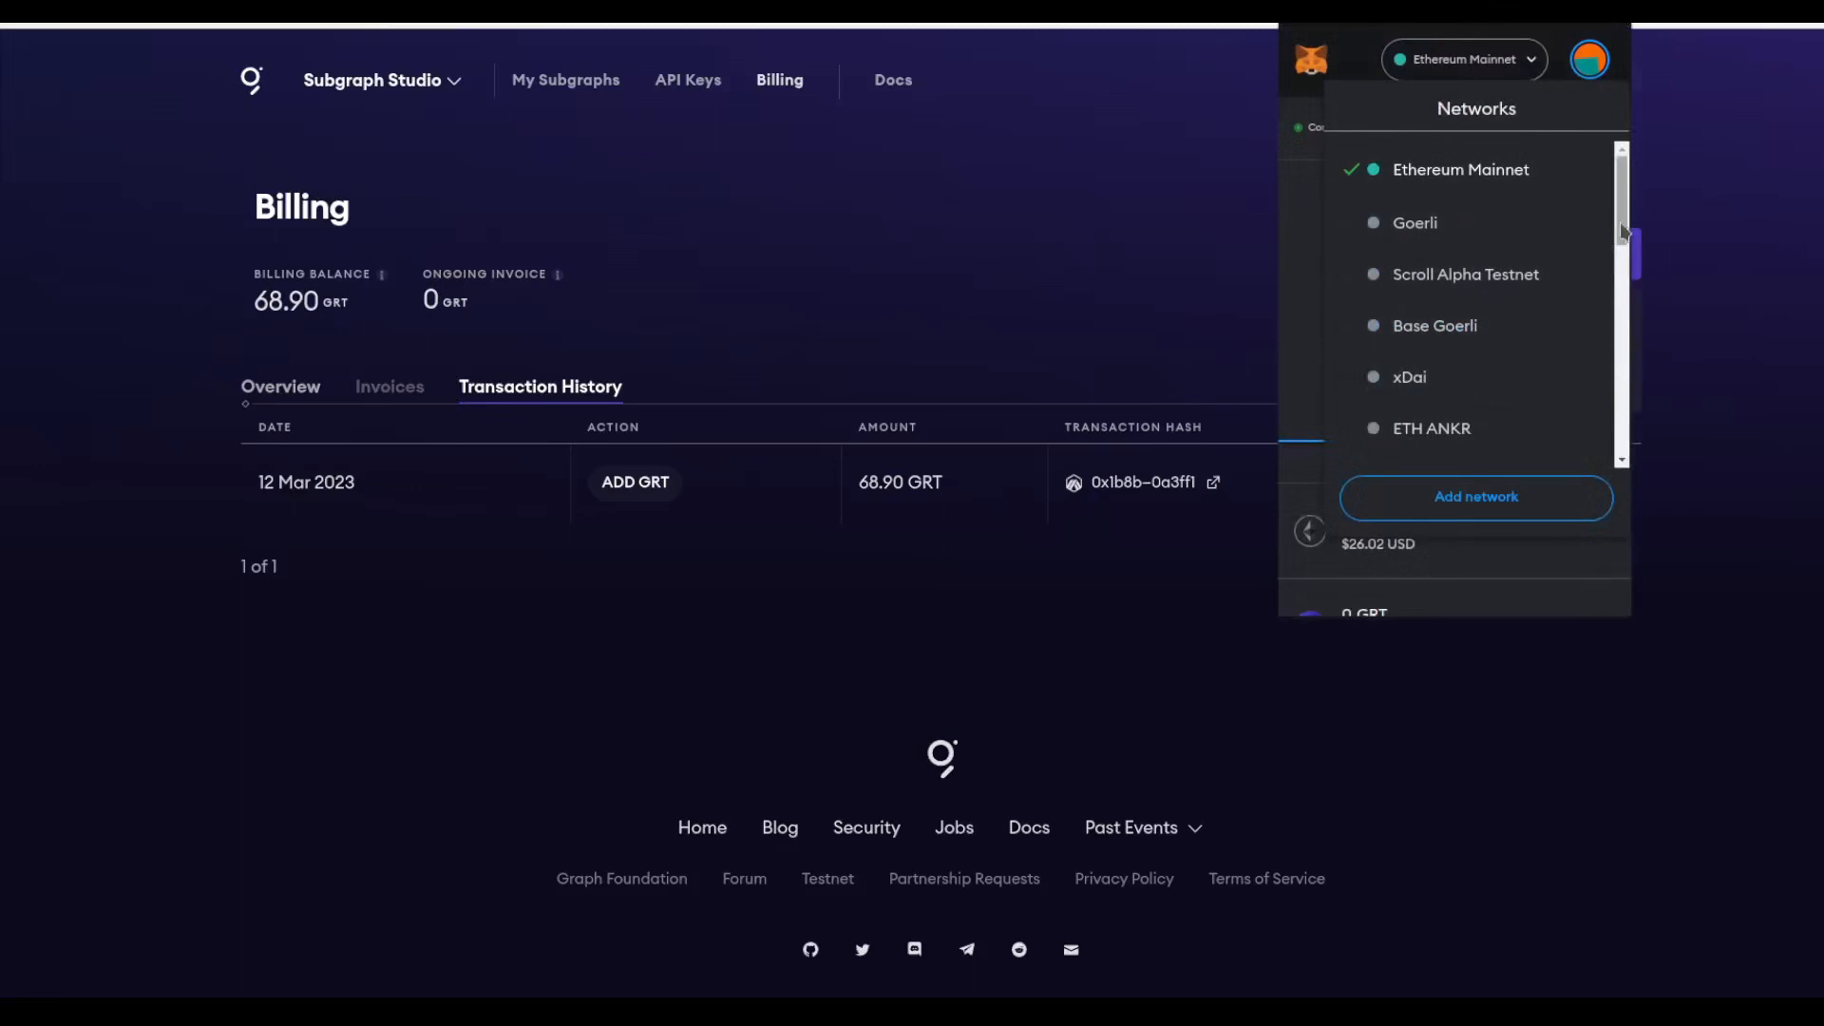
{"action": "left_click_drag", "start_coordinate": [1624, 231], "coordinate": [1622, 326]}
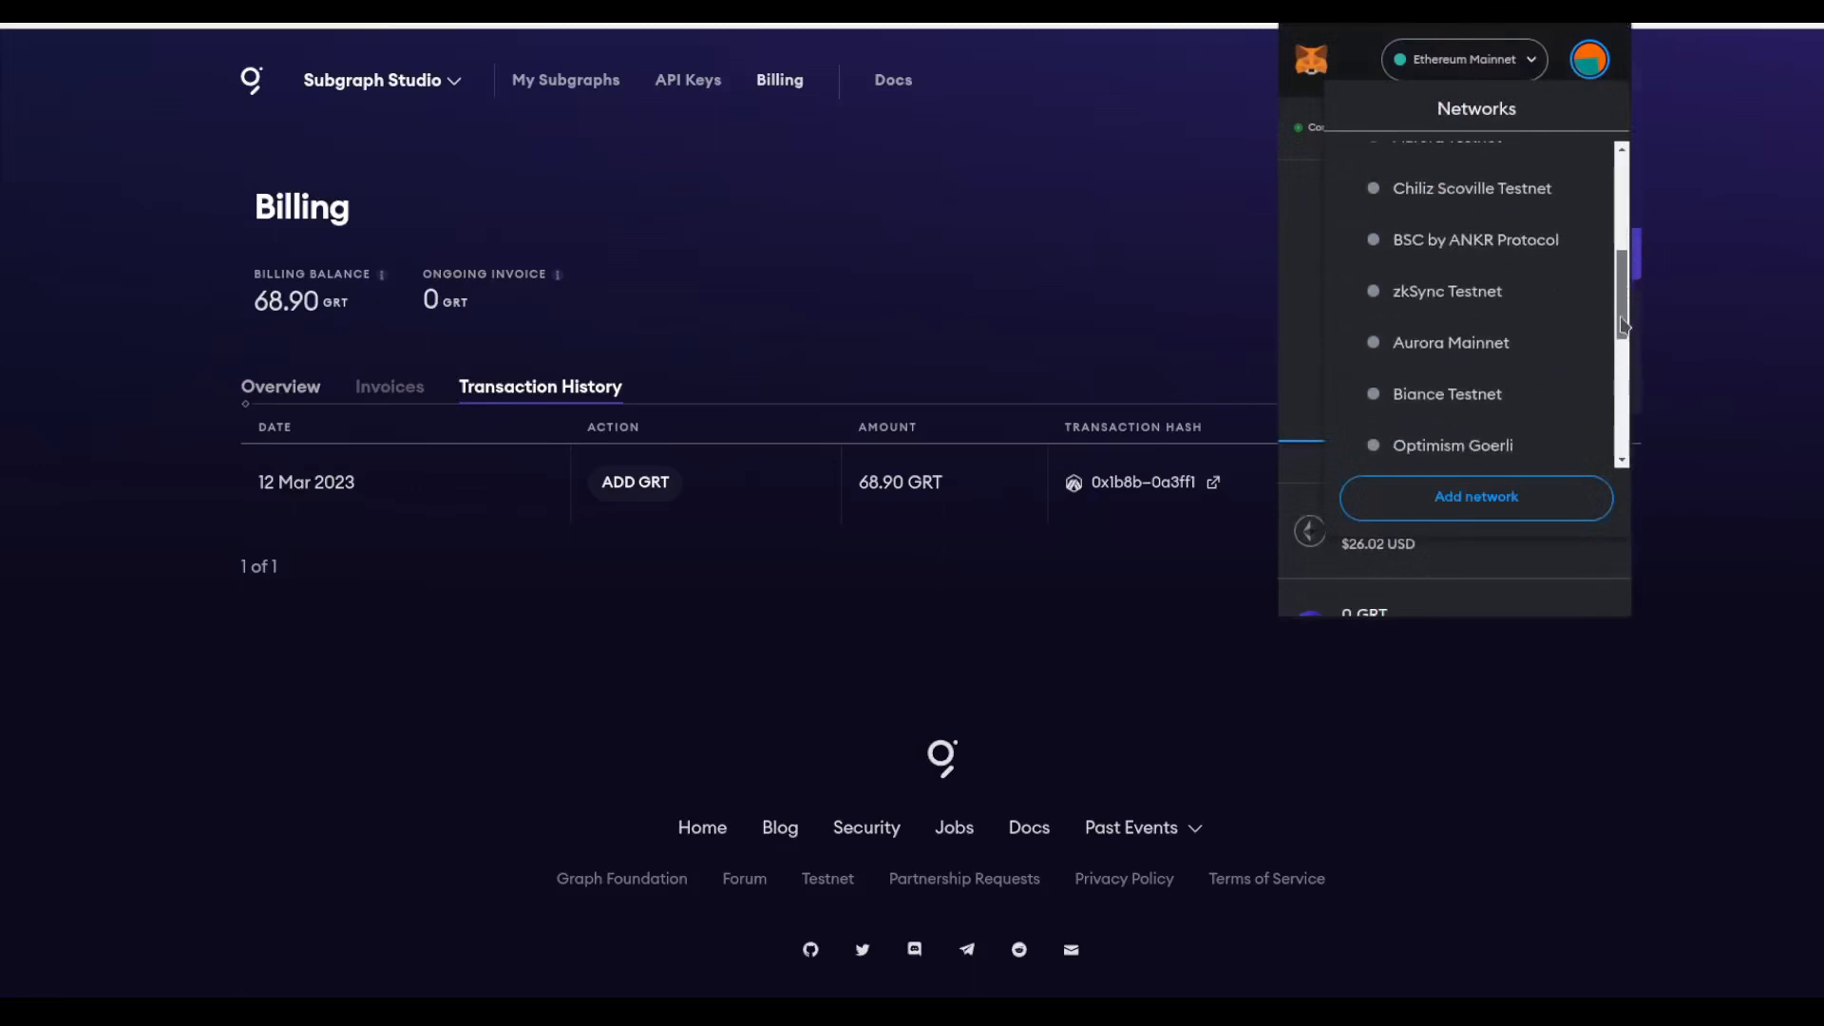
{"action": "left_click", "coordinate": [1442, 443]}
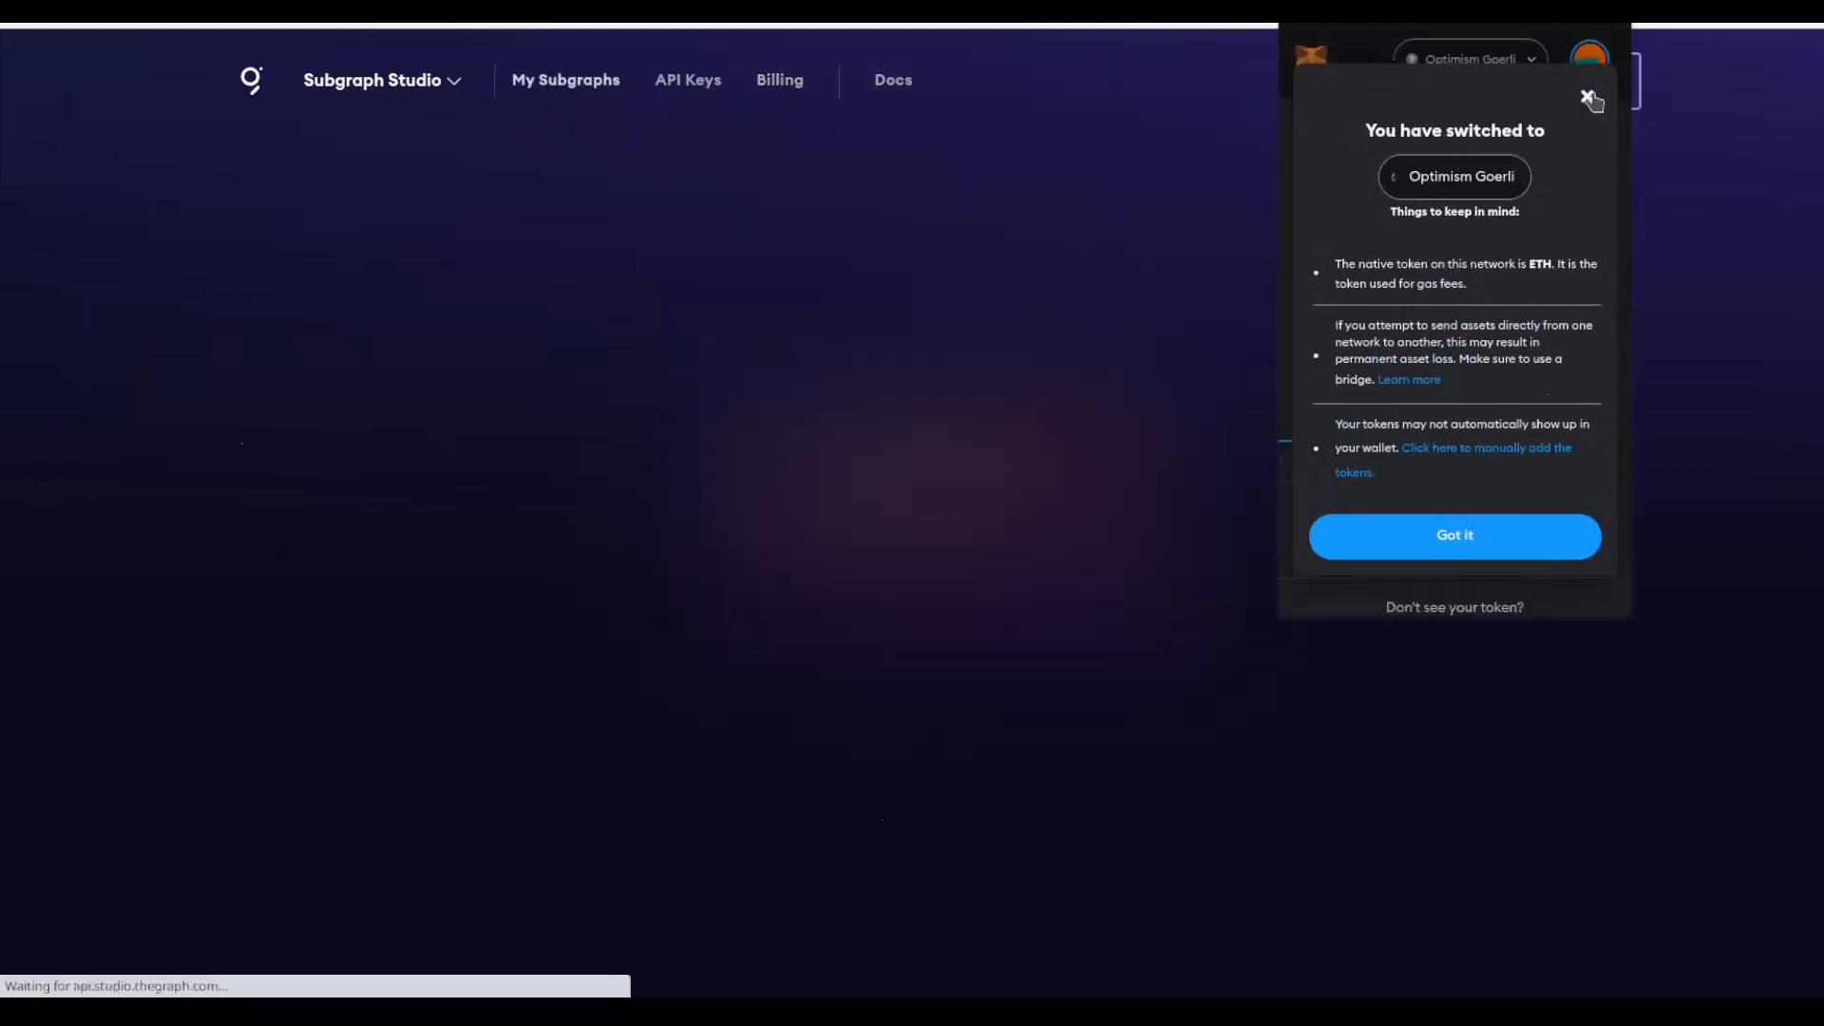
{"action": "left_click", "coordinate": [1588, 97]}
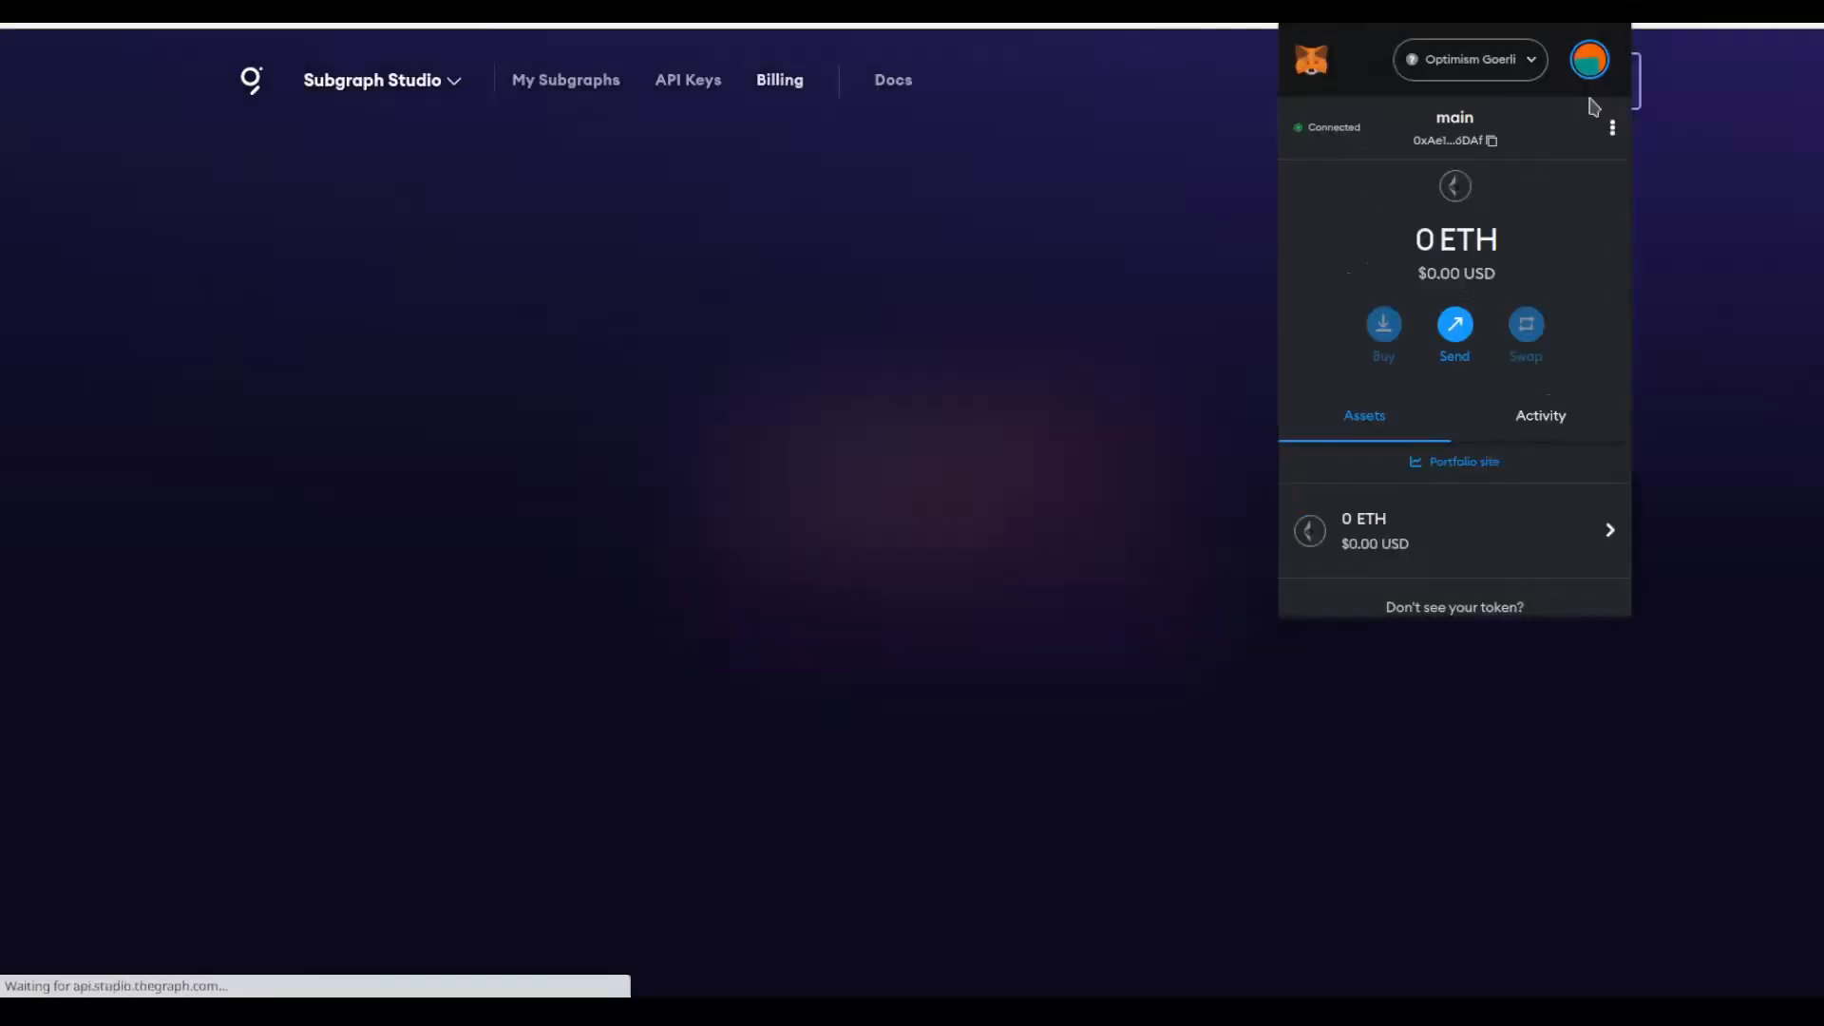
Switch the MetaMask network to Arbitrum One.
{"action": "left_click", "coordinate": [1515, 61]}
{"action": "scroll", "coordinate": [1548, 281], "scroll_direction": "down", "scroll_amount": 6}
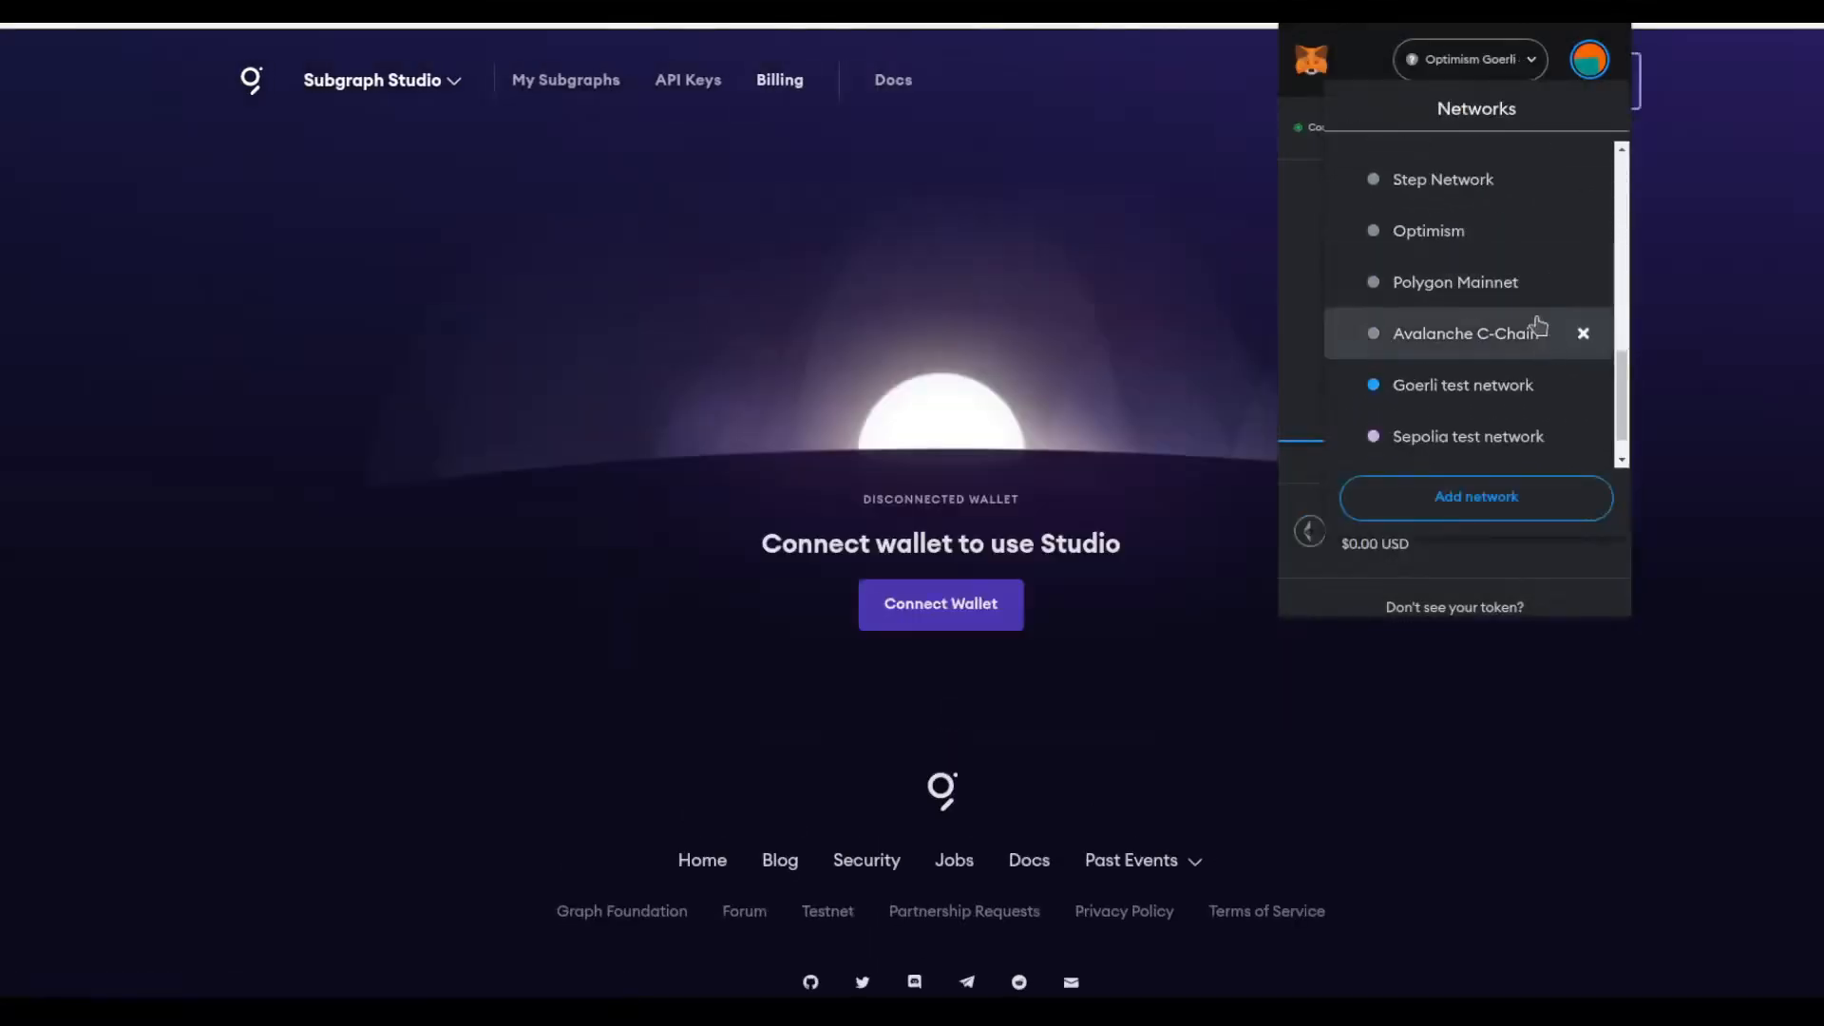
{"action": "scroll", "coordinate": [1468, 389], "scroll_direction": "up", "scroll_amount": 3}
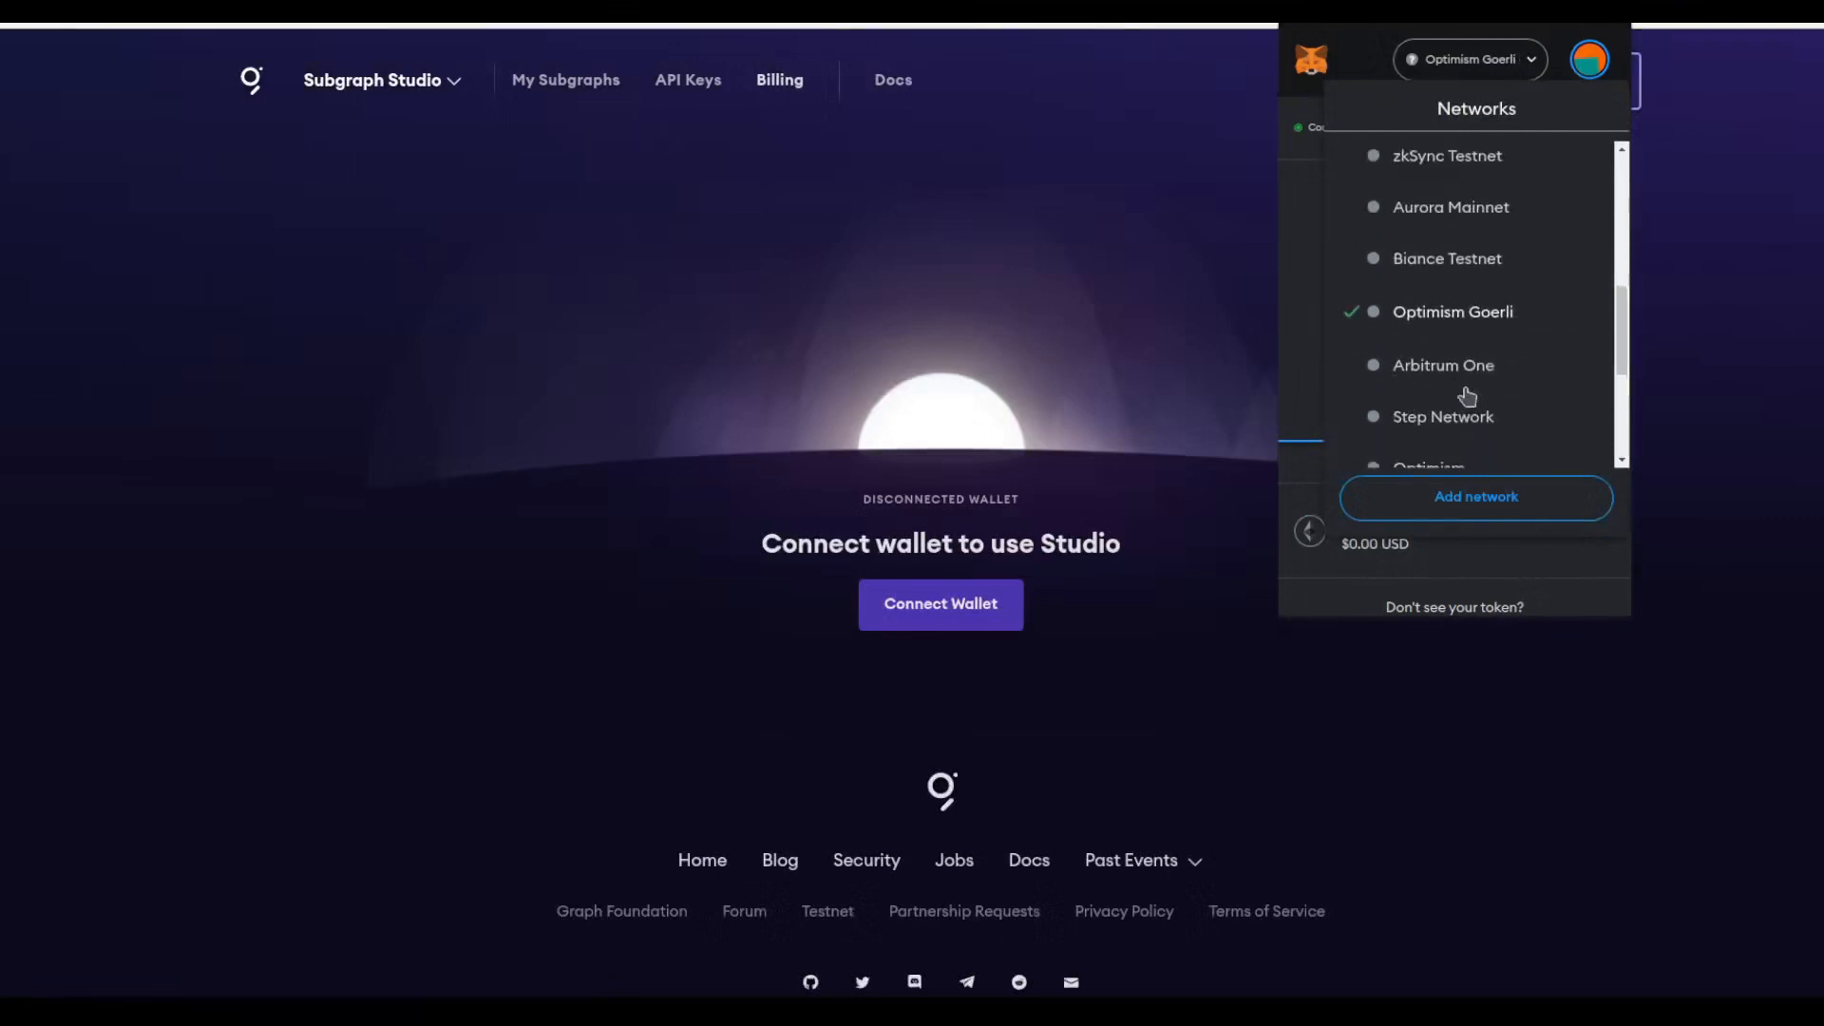
{"action": "left_click", "coordinate": [1444, 365]}
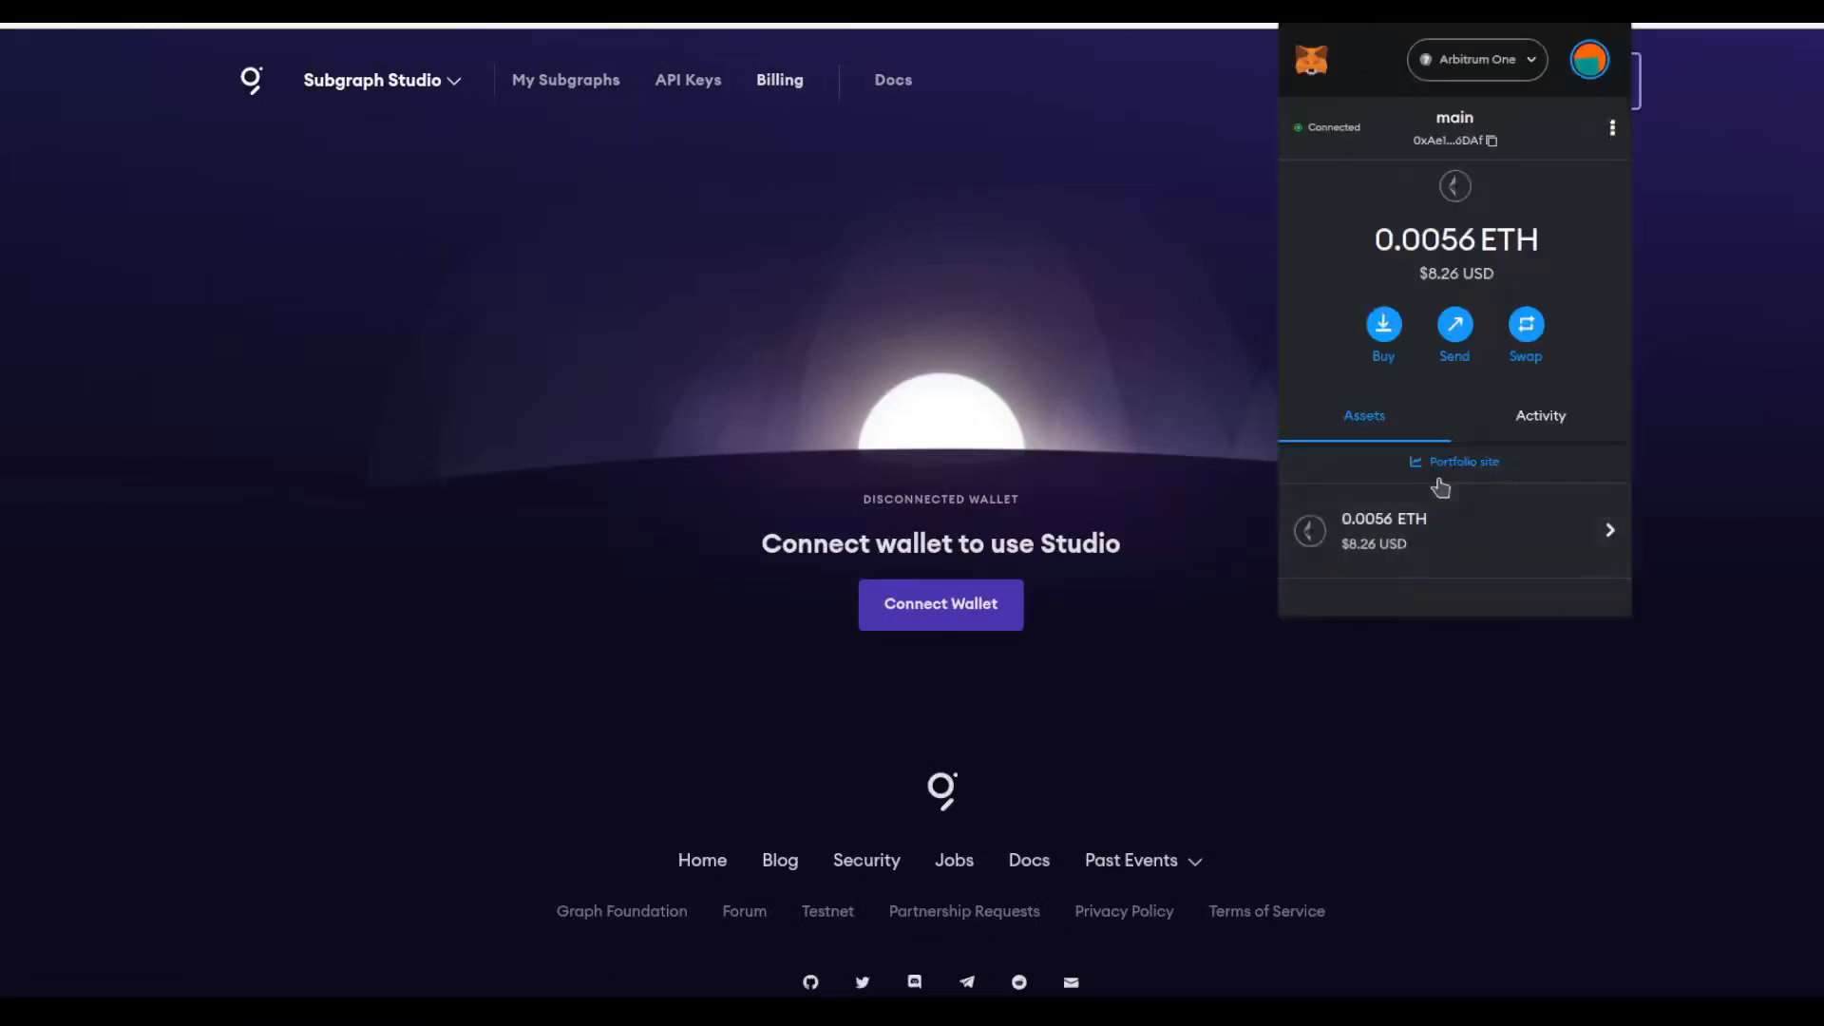
Reconnect the MetaMask wallet to Subgraph Studio, sign the sign-in message and reload the billing page.
{"action": "left_click", "coordinate": [970, 350]}
{"action": "left_click", "coordinate": [1518, 83]}
{"action": "left_click", "coordinate": [754, 439]}
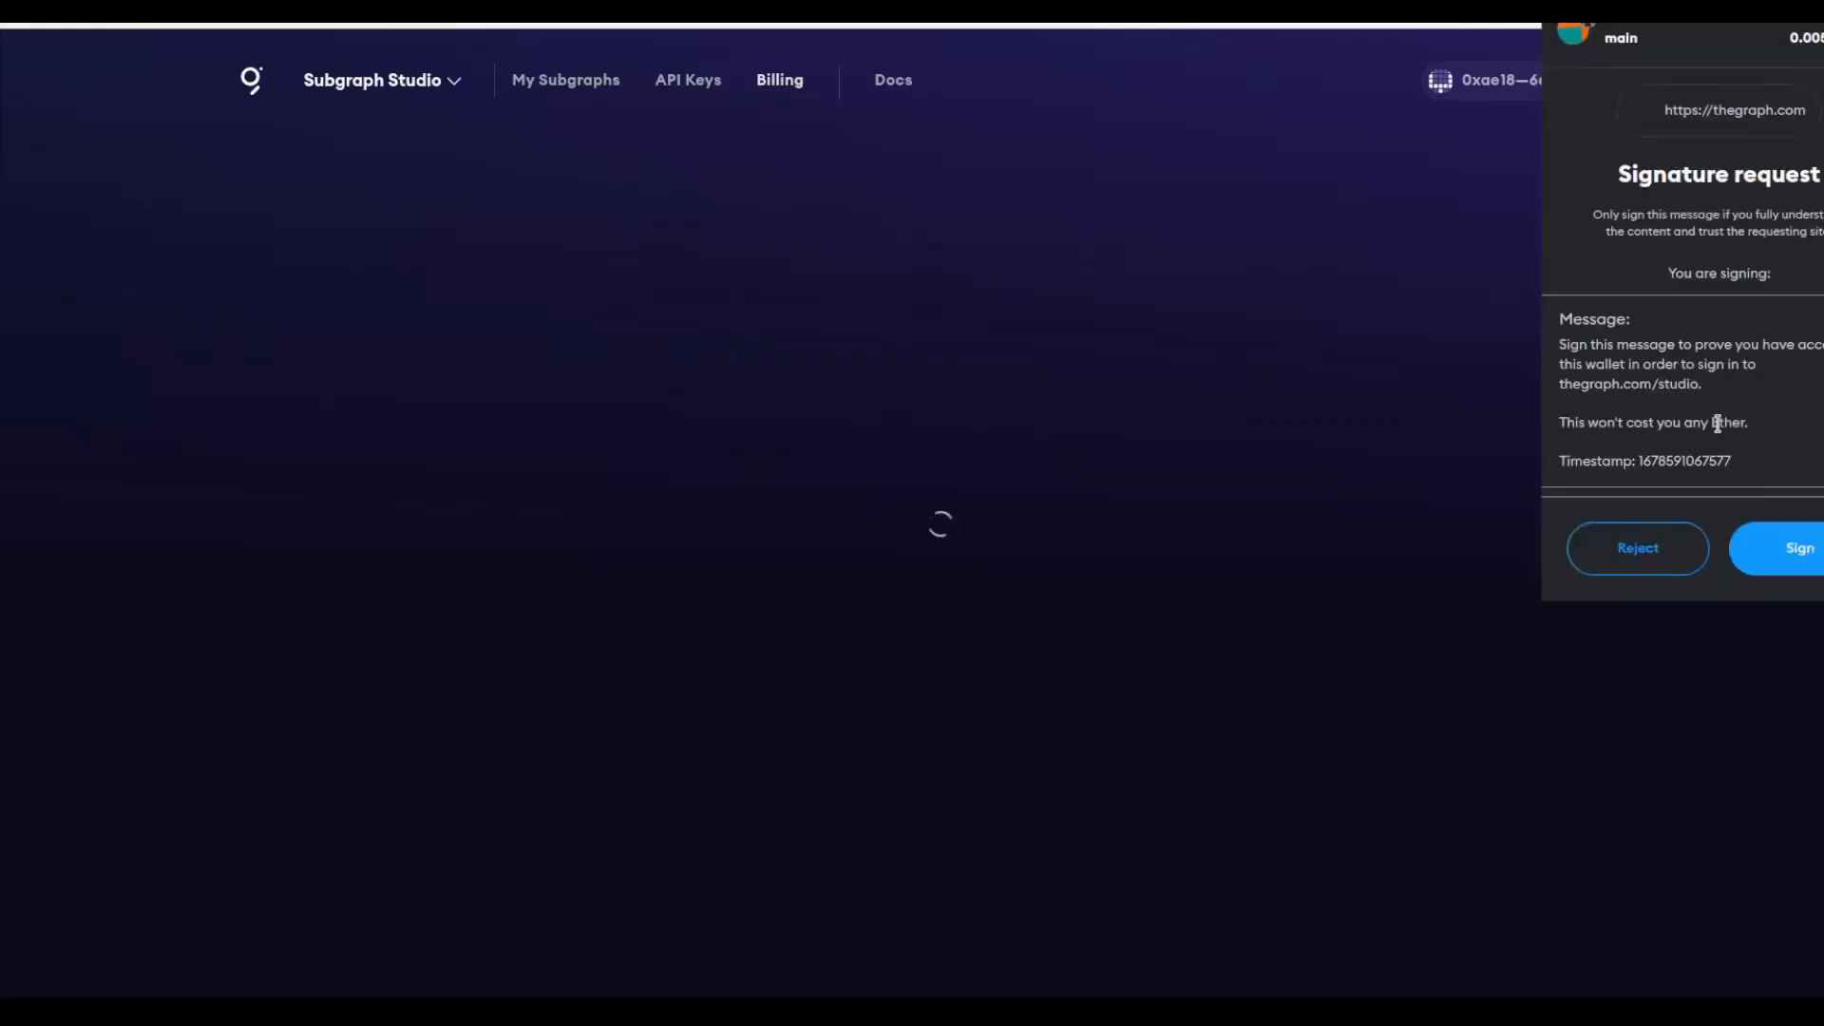
{"action": "left_click", "coordinate": [1817, 549]}
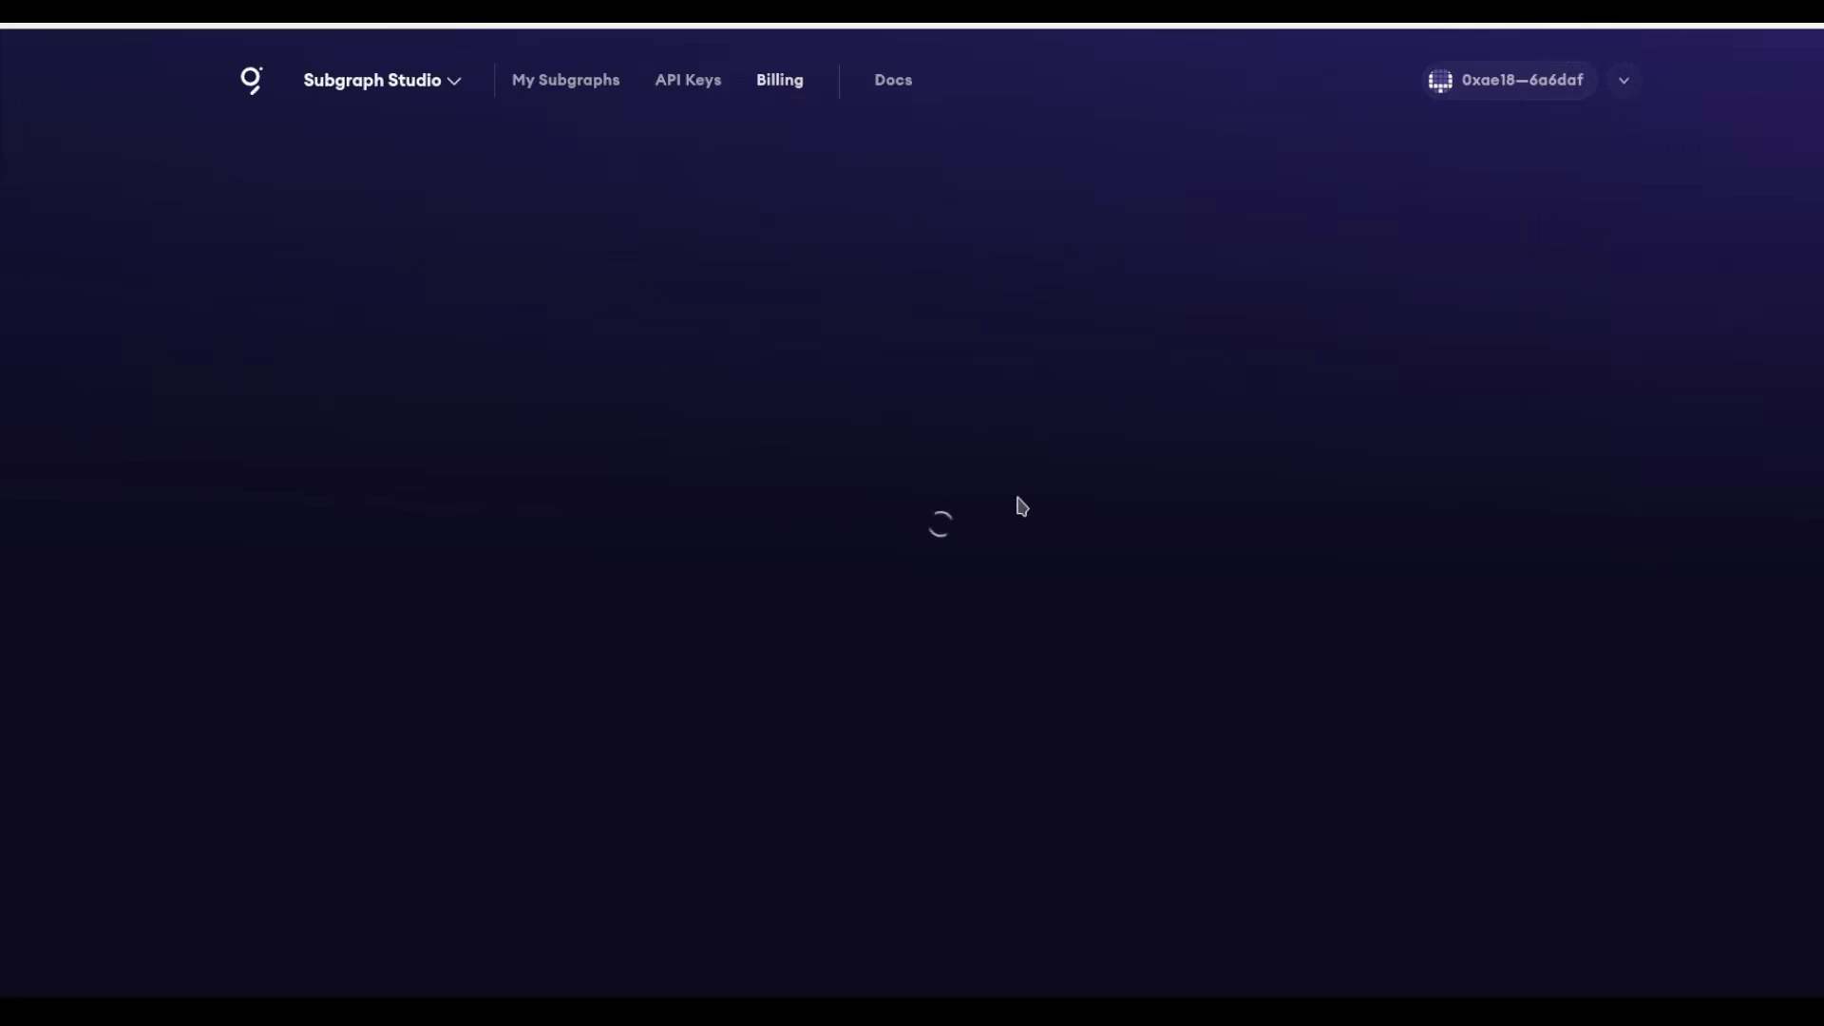
{"action": "left_click", "coordinate": [77, 15]}
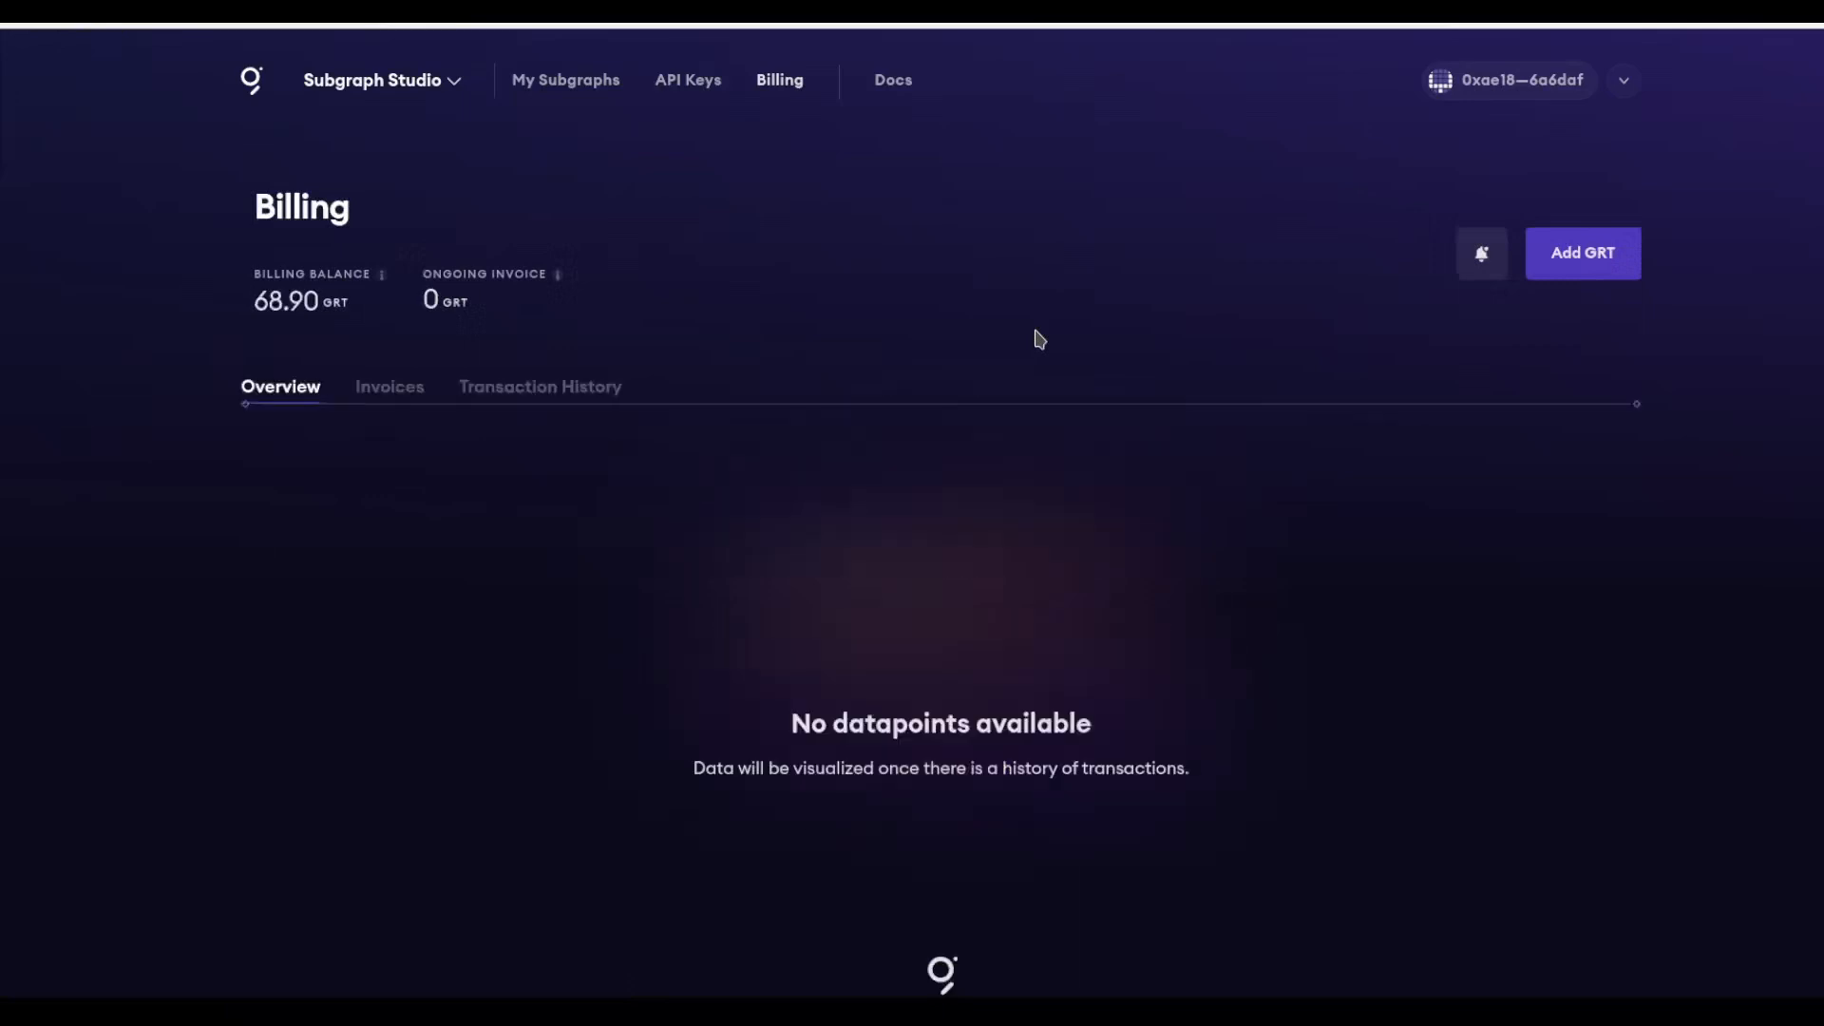
Fill in the GRT withdrawal form with the maximum amount of 68.9 GRT and close it without submitting.
{"action": "left_click", "coordinate": [1613, 255]}
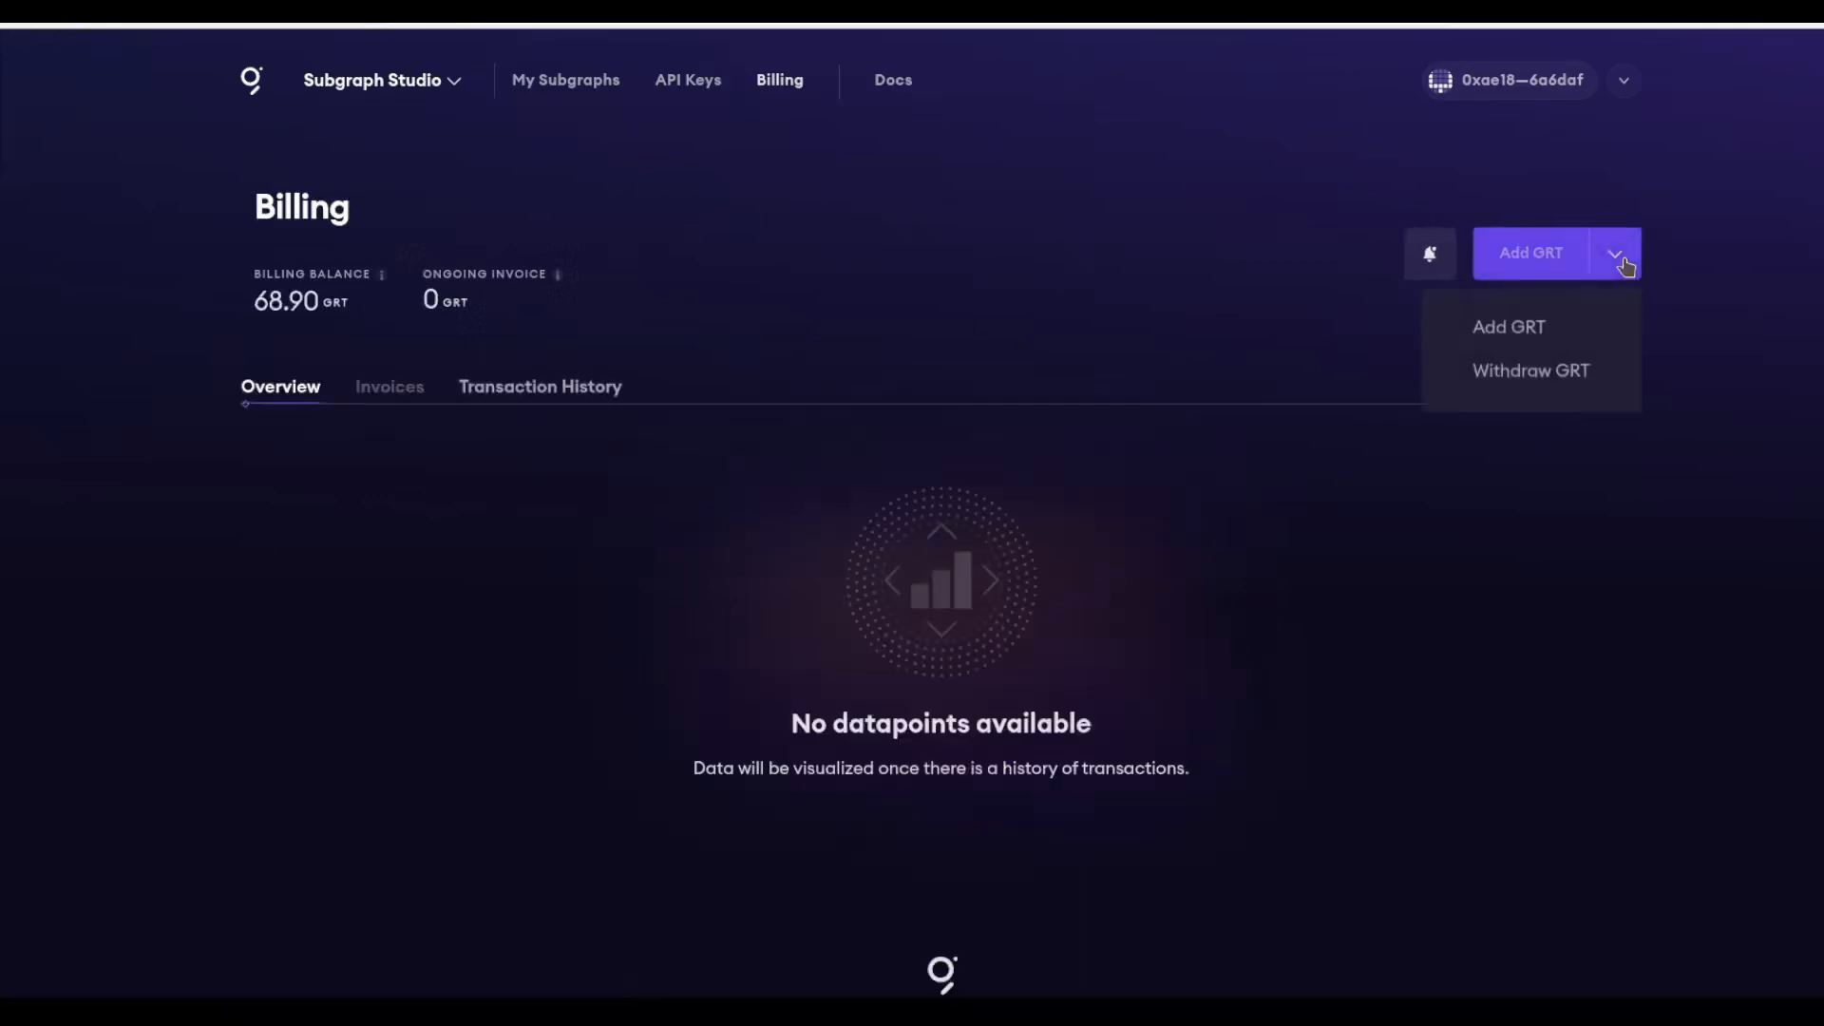
{"action": "left_click", "coordinate": [1506, 385]}
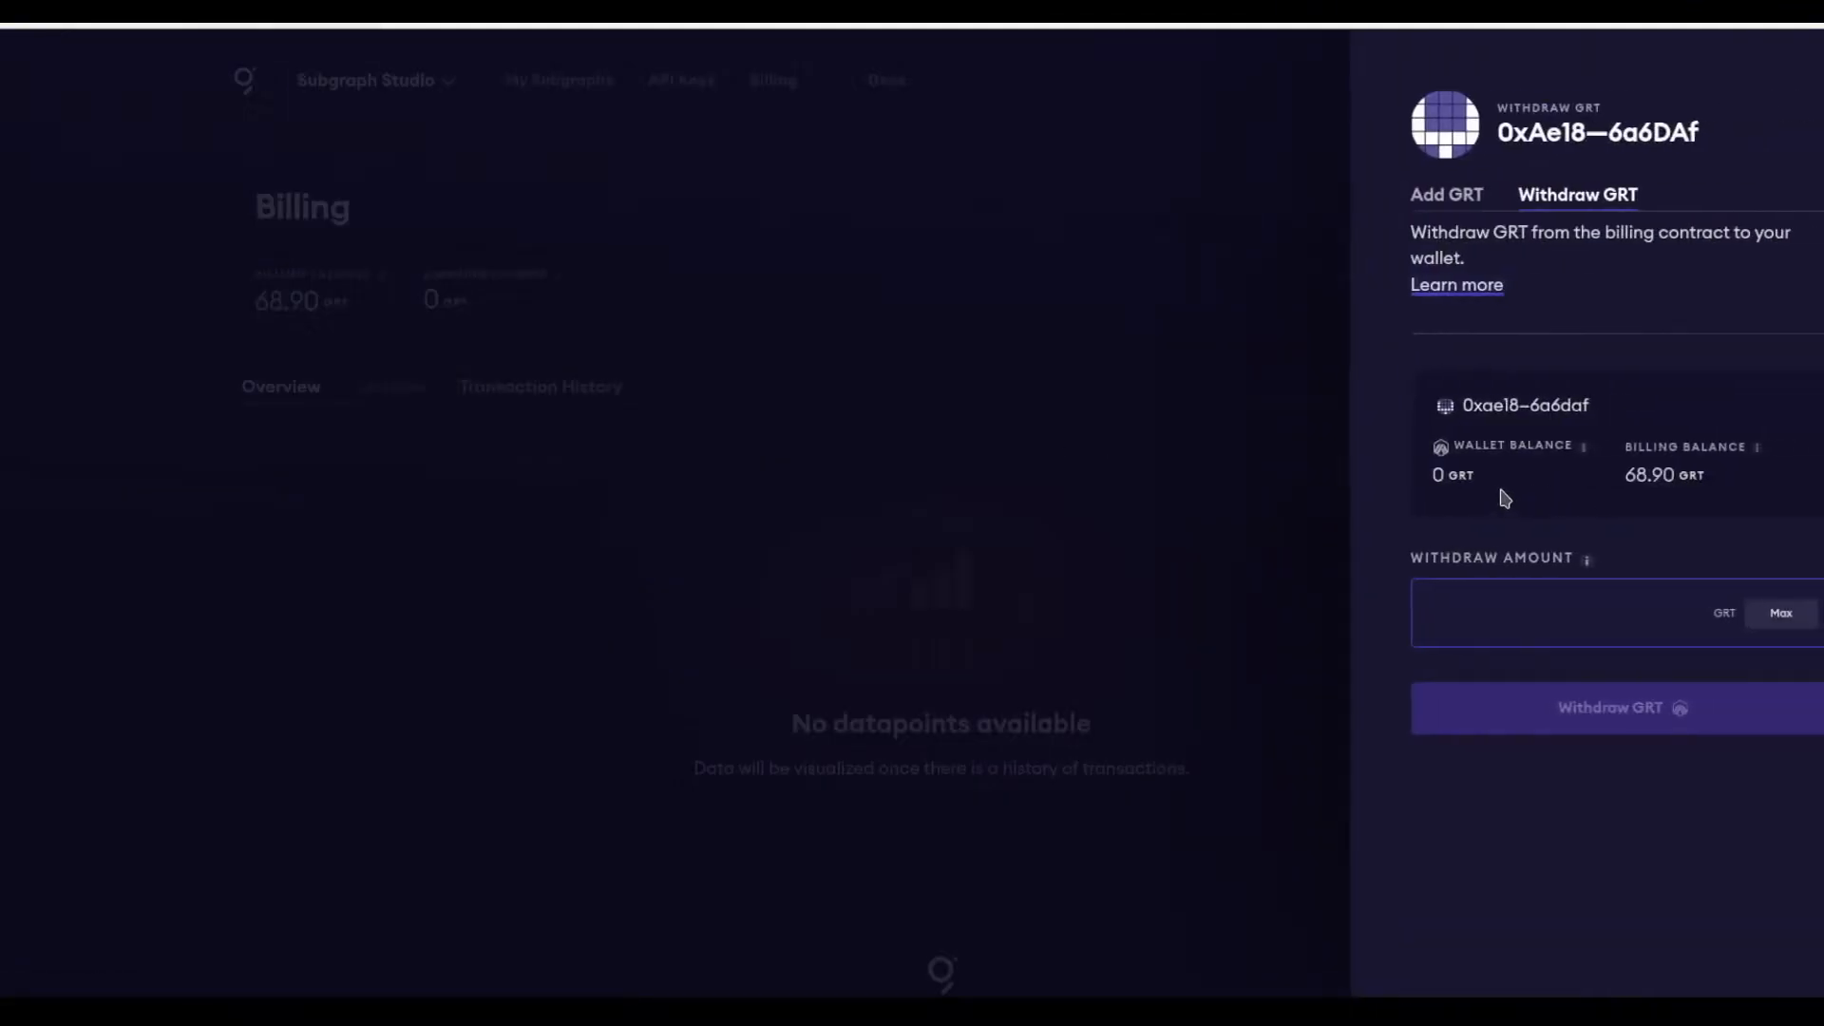
{"action": "left_click", "coordinate": [1780, 613]}
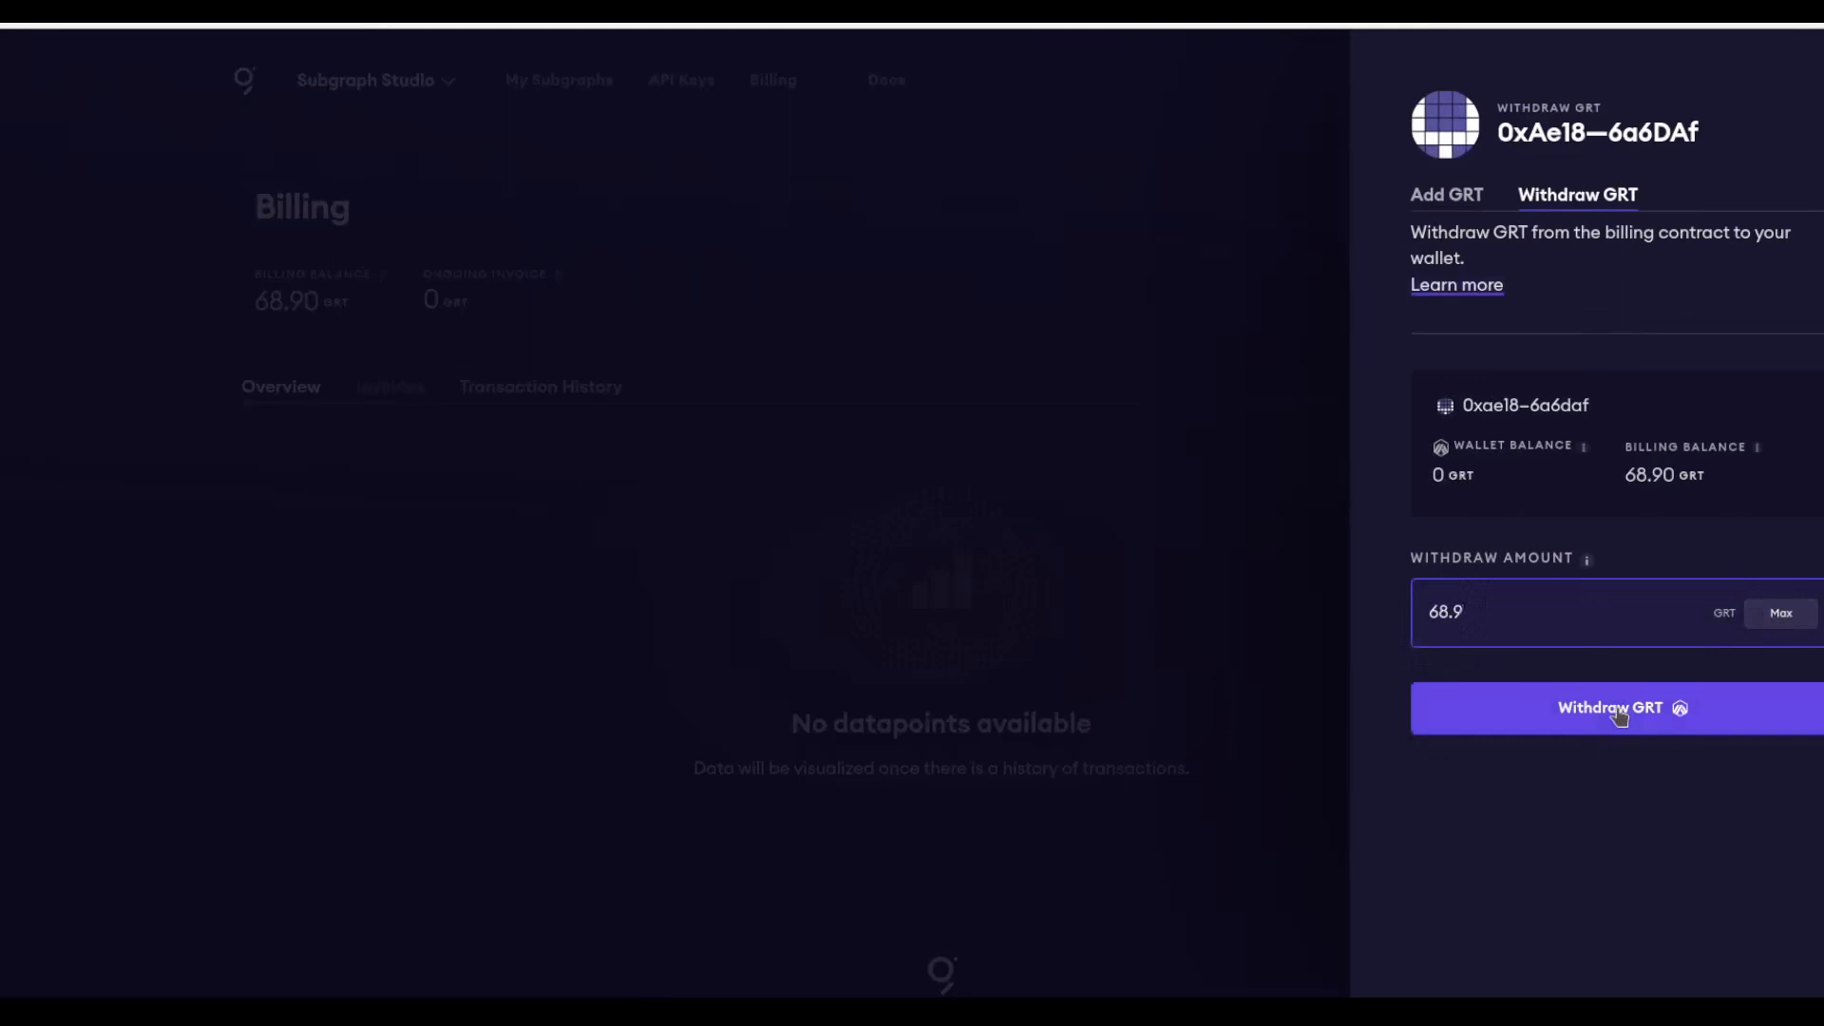
{"action": "left_click", "coordinate": [957, 676]}
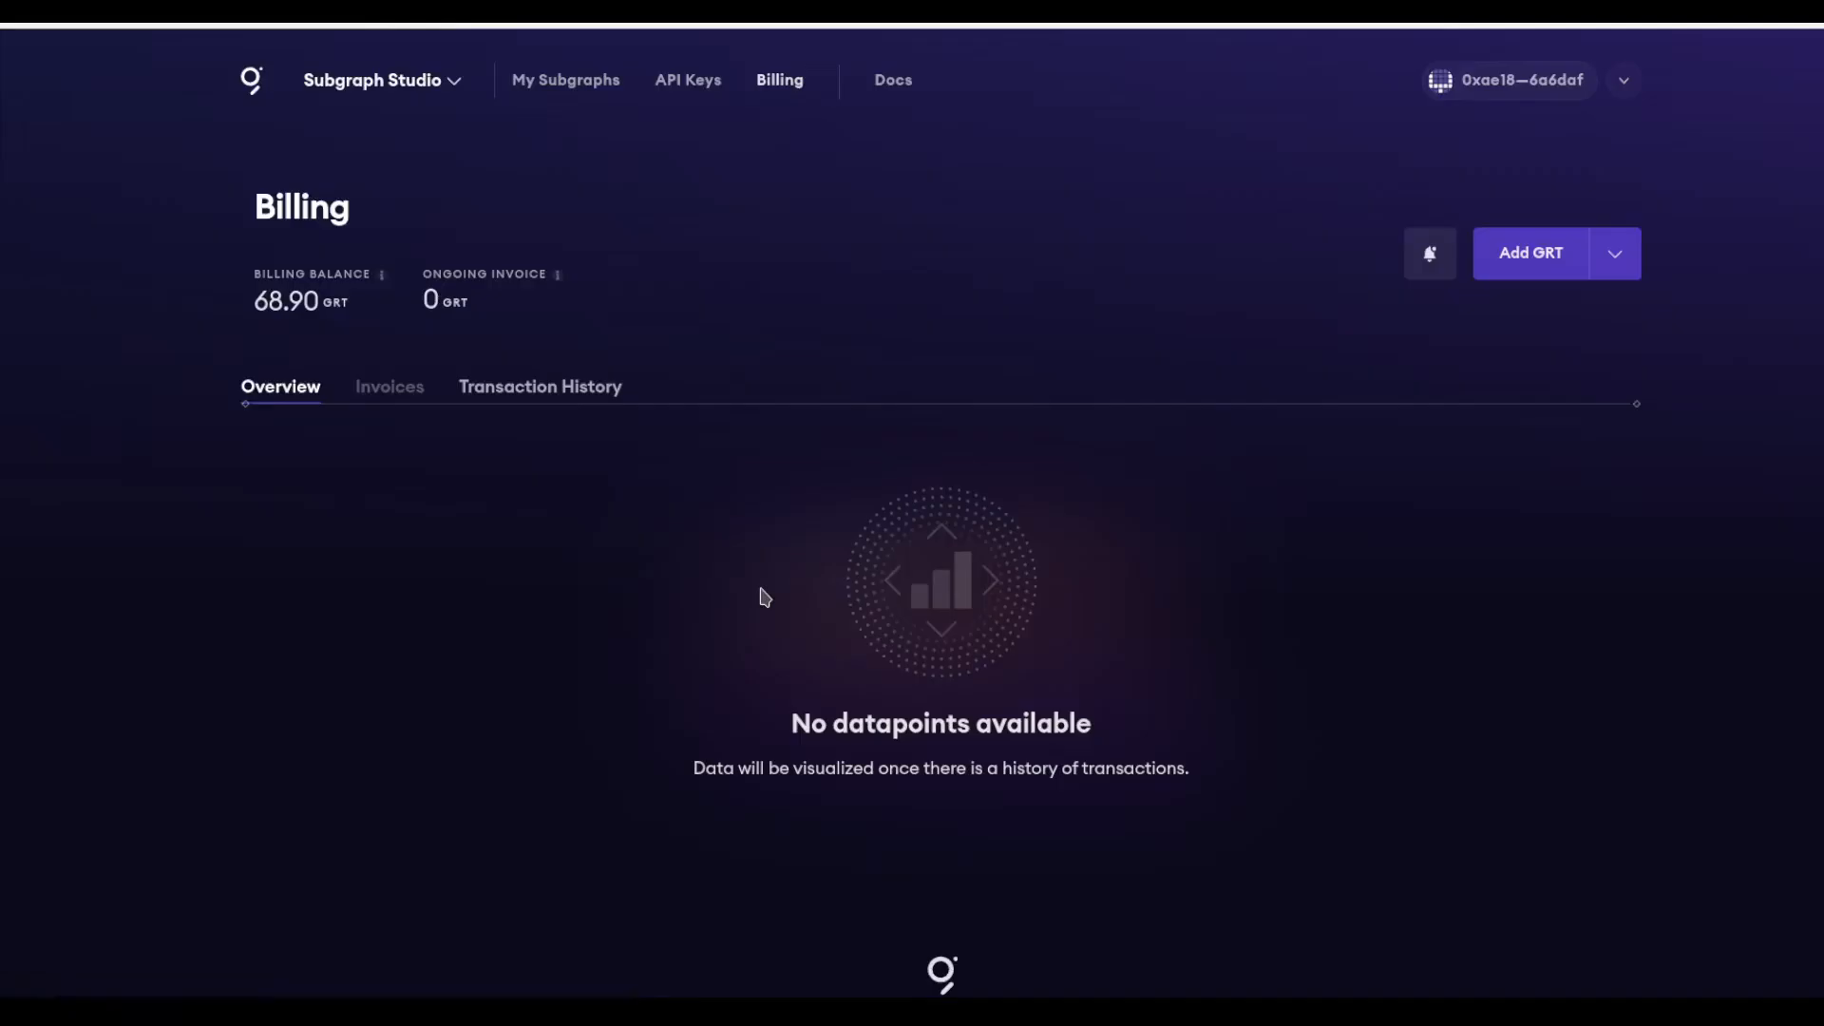